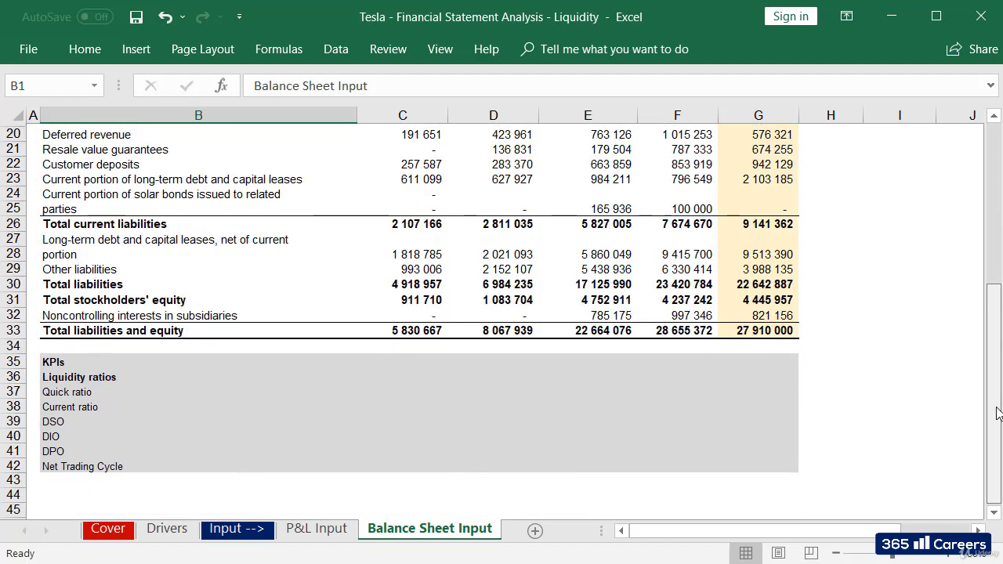
Step: Review the liquidity ratio labels in the KPIs section, from Quick ratio through DPO
left_click(139, 392)
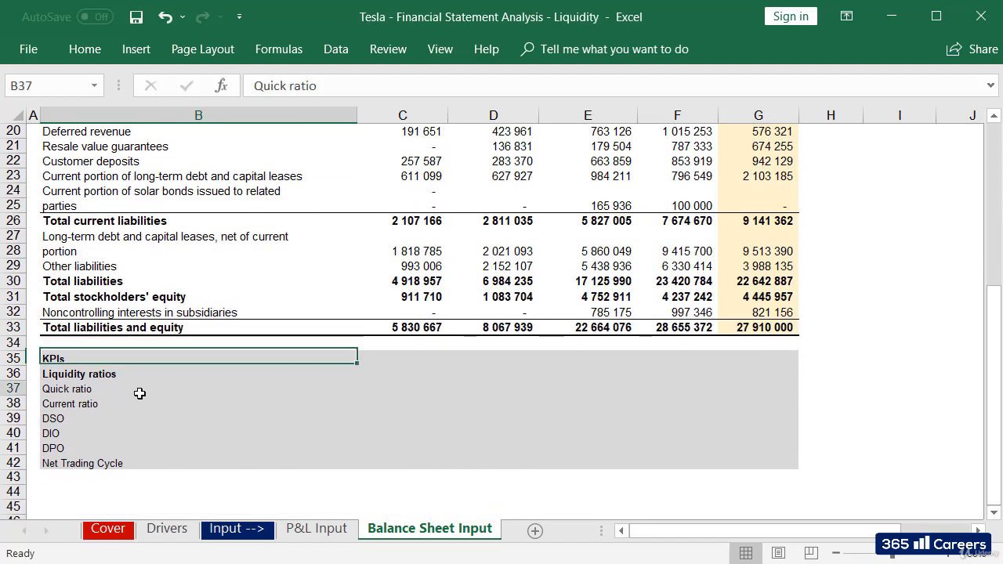
left_click(107, 408)
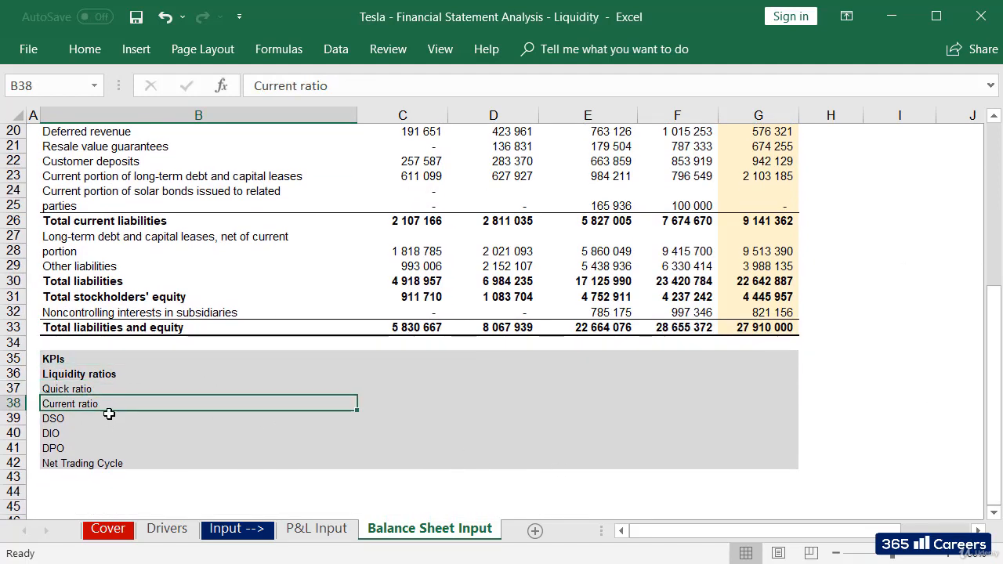
left_click(107, 422)
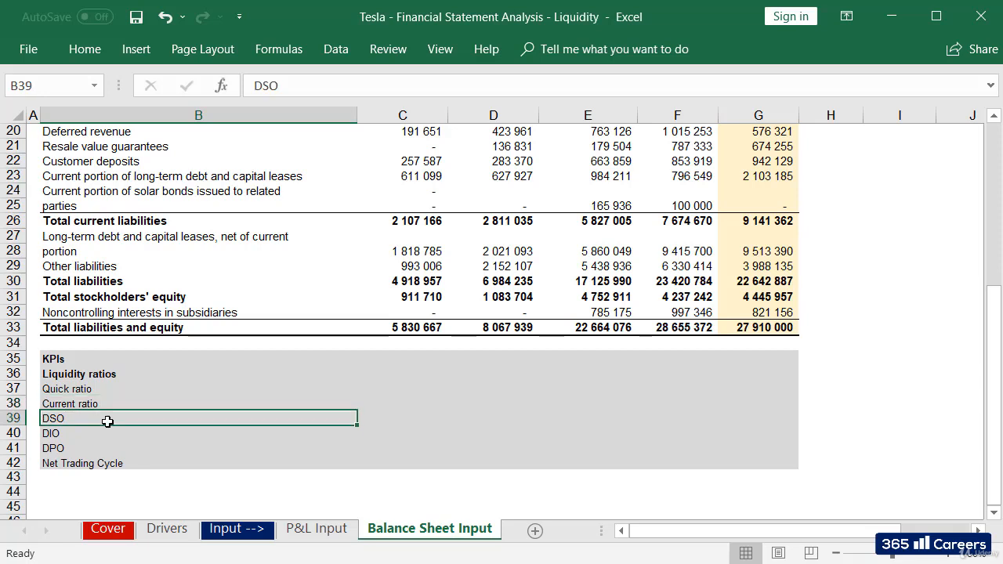
left_click(108, 435)
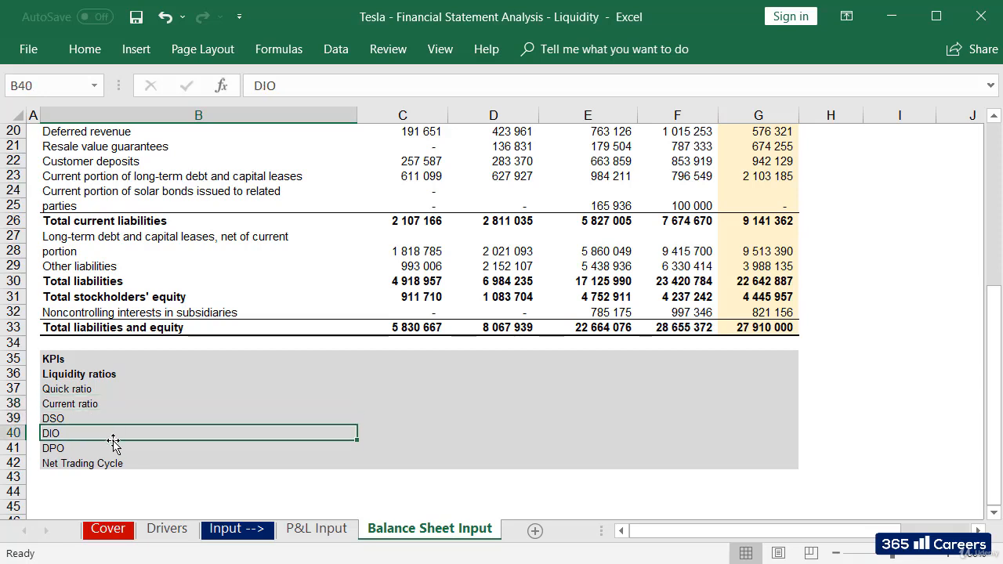
left_click(117, 447)
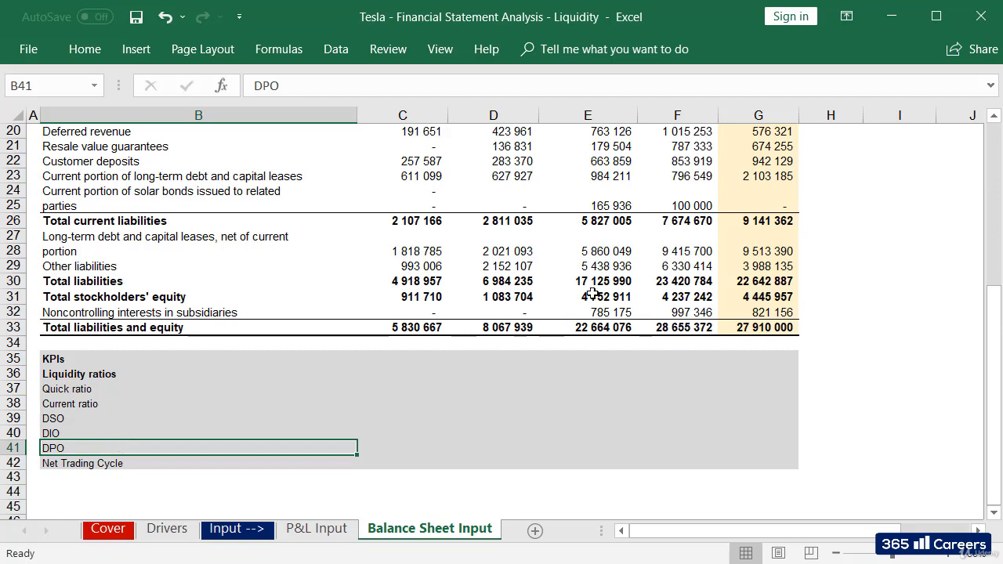
Step: Calculate the 2014 quick ratio in C37 as cash plus marketable securities over total current liabilities, =(C4+C5)/C26
left_click(423, 386)
type("=")
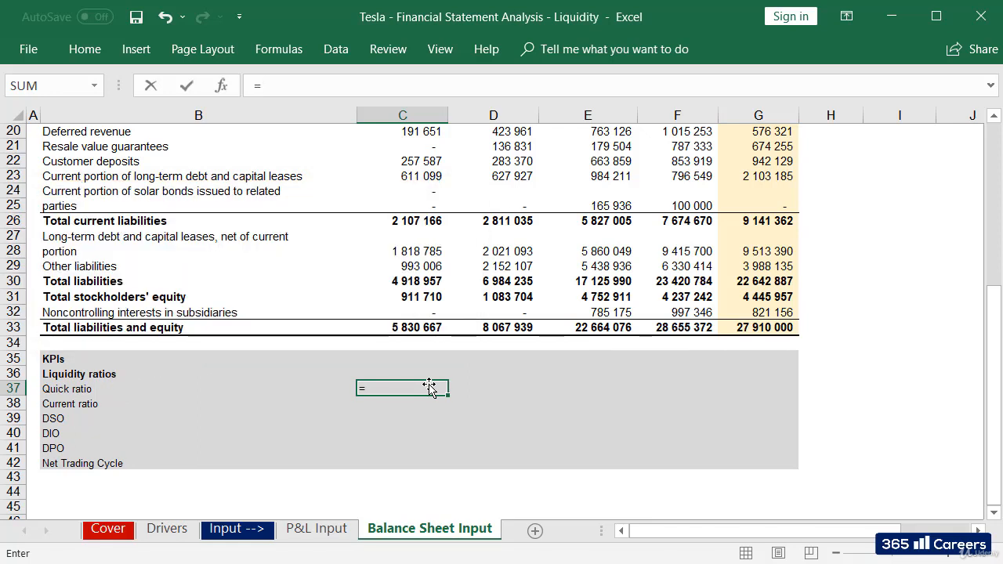
type("(")
left_click(991, 185)
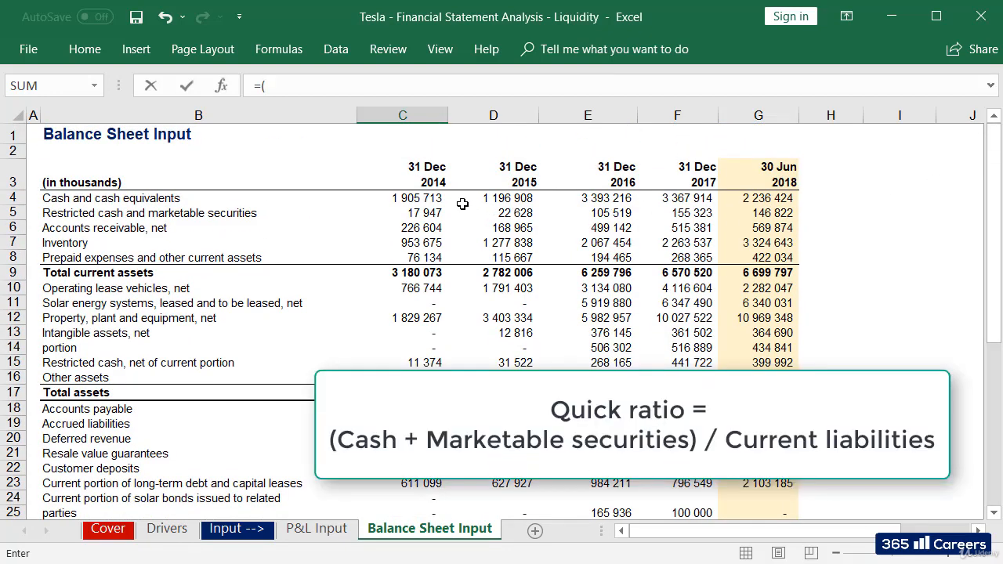
left_click(428, 200)
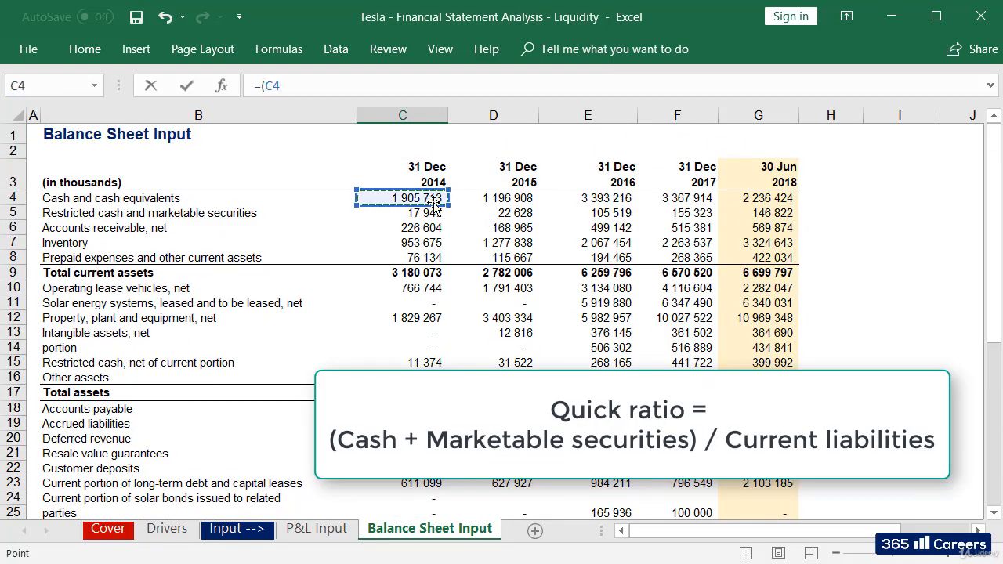
type("+")
left_click(423, 216)
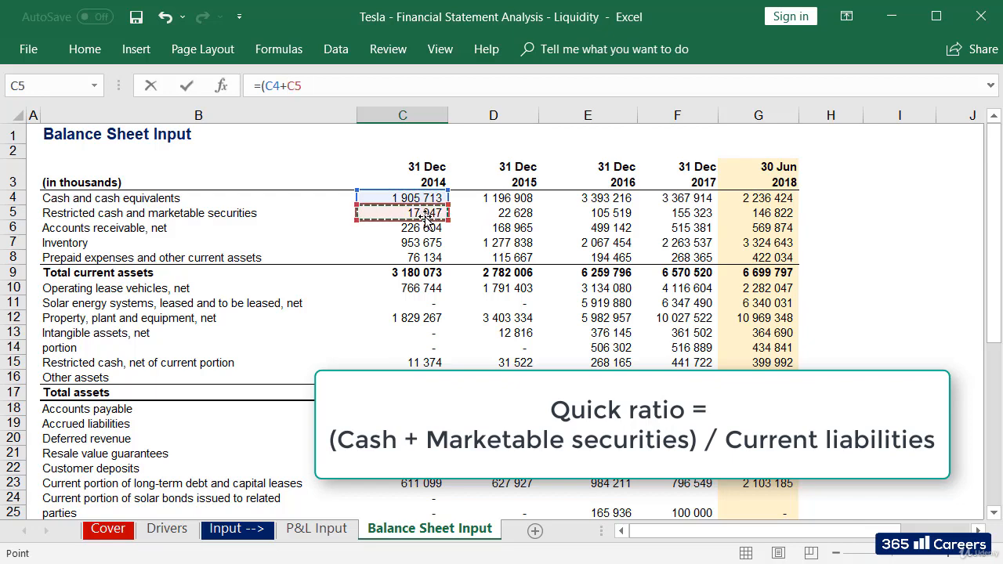
type(")/")
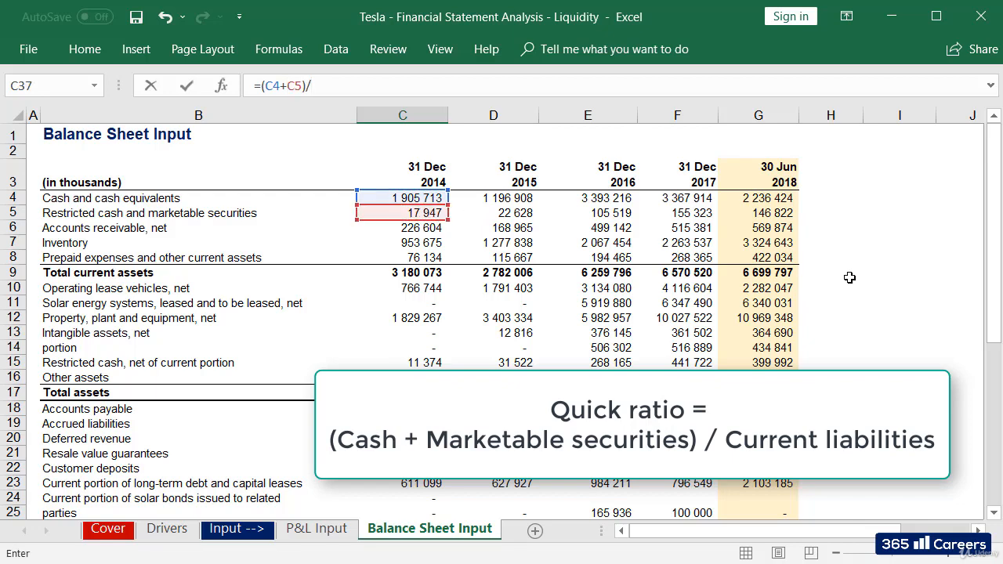
left_click_drag(990, 282, 990, 292)
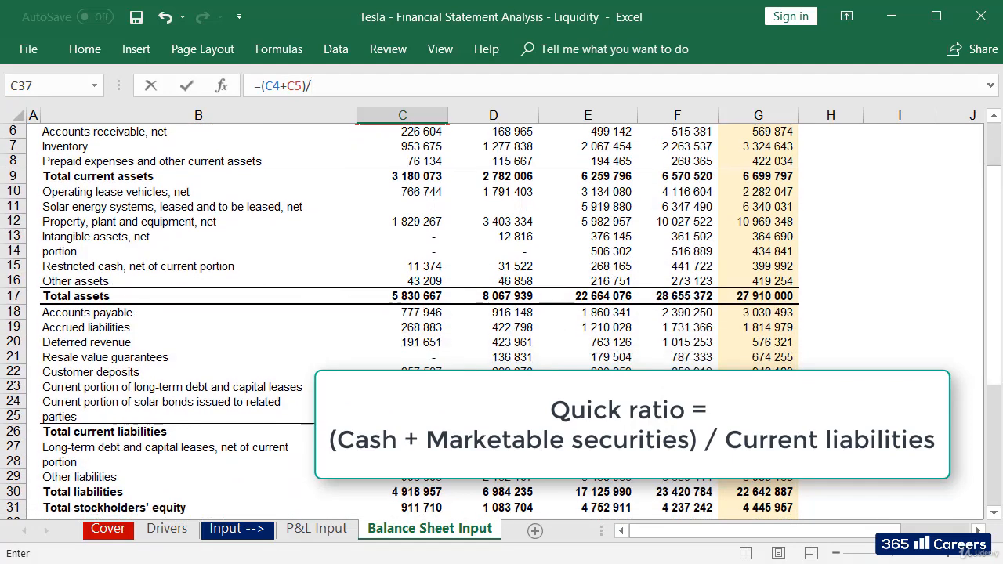
left_click(402, 431)
key("Return")
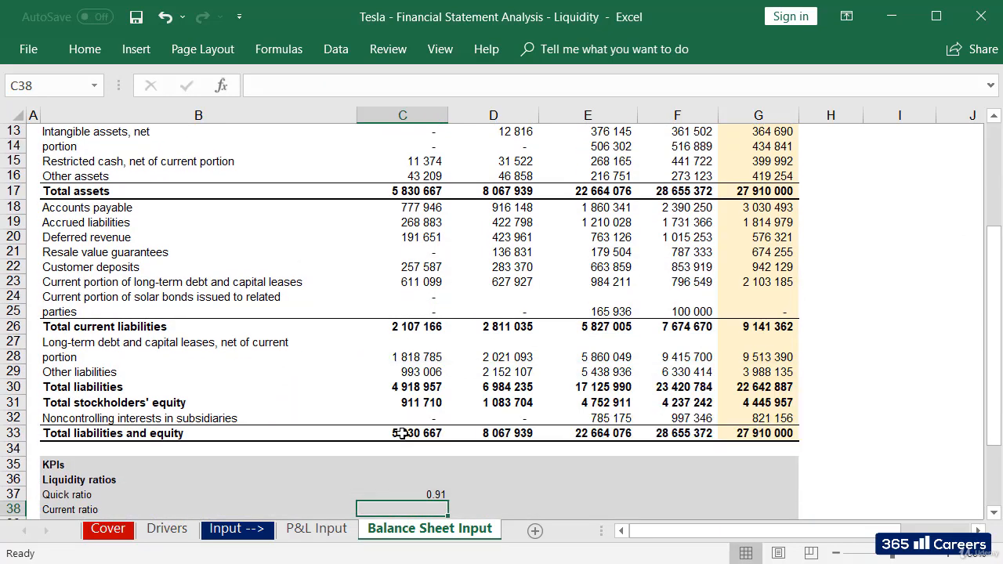
Step: Copy the 2014 quick ratio formula across the remaining periods through G37
key("Up")
key("ctrl+c")
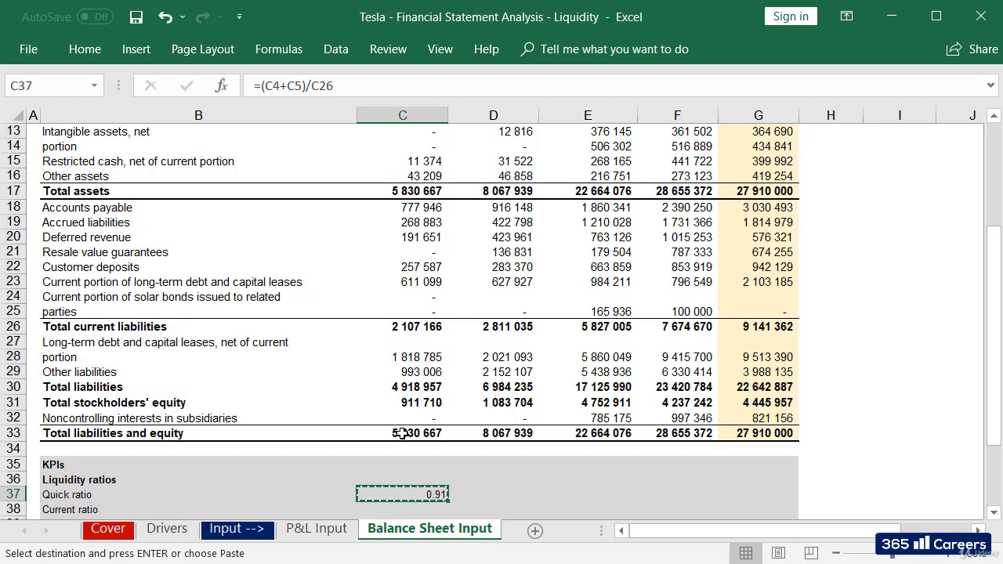
key("shift+Right")
key("shift+Right")
key("shift+Right")
key("shift+Right")
key("ctrl+v")
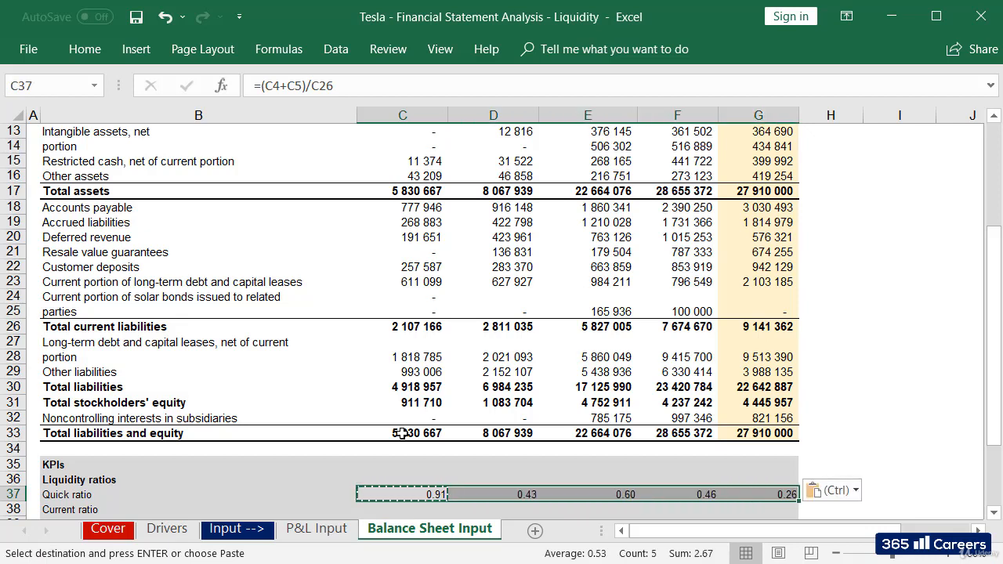
key("Escape")
Step: Examine how the quick ratio develops from 2014 to June 2018 across C37:G37
key("Right")
key("Right")
key("Right")
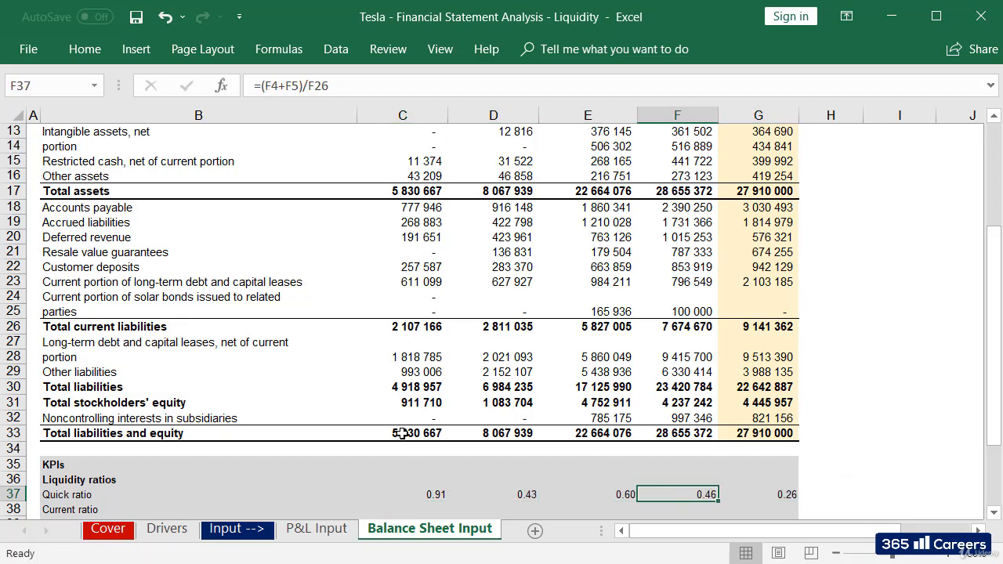
key("Left")
key("Left")
key("Left")
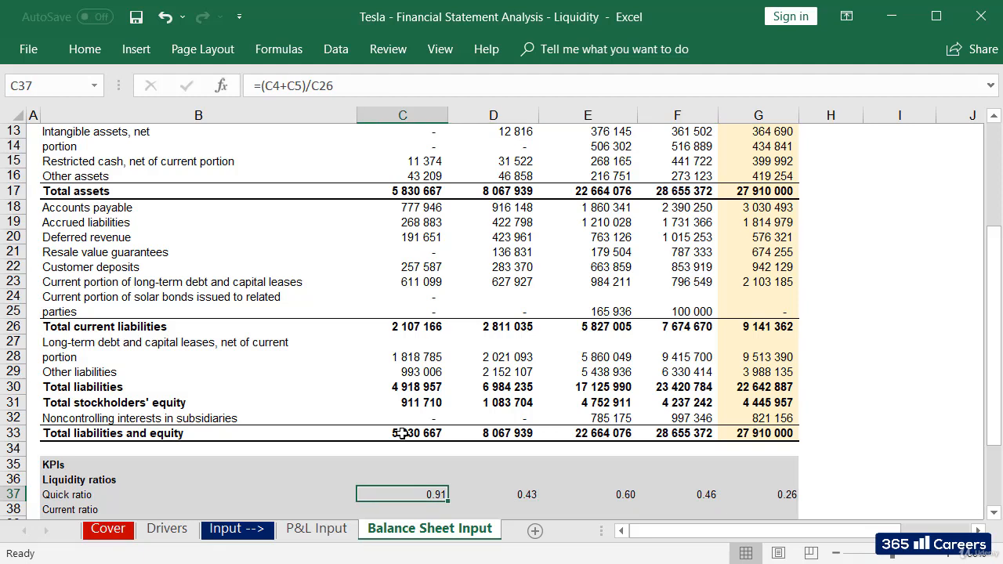
key("Right")
key("Right")
key("Right")
key("Right")
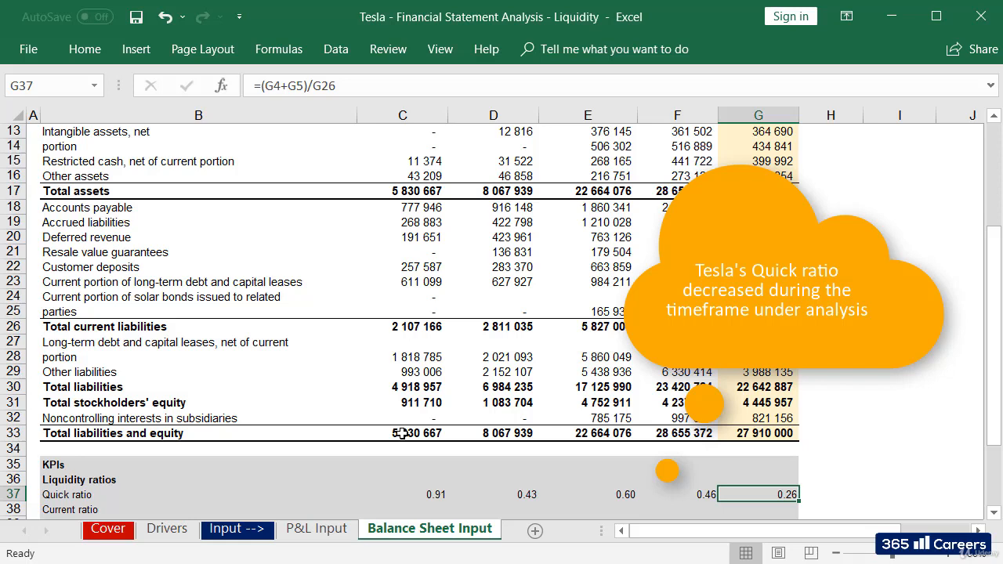
key("shift+Left")
key("shift+Left")
key("shift+Left")
key("shift+Left")
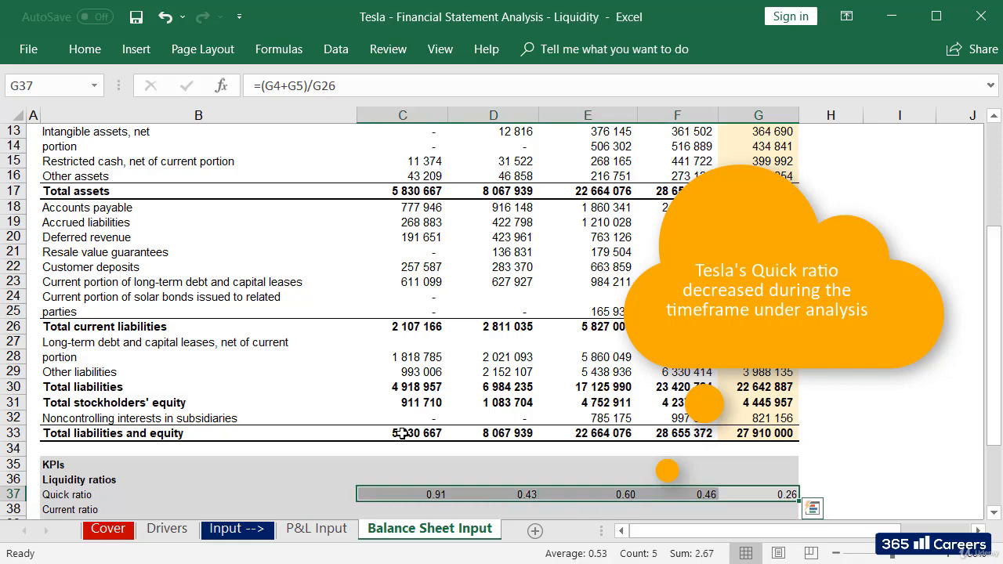
Step: Calculate the 2014 current ratio in C38 as total current assets over total current liabilities, =C9/C26
key("Left")
key("Left")
key("Left")
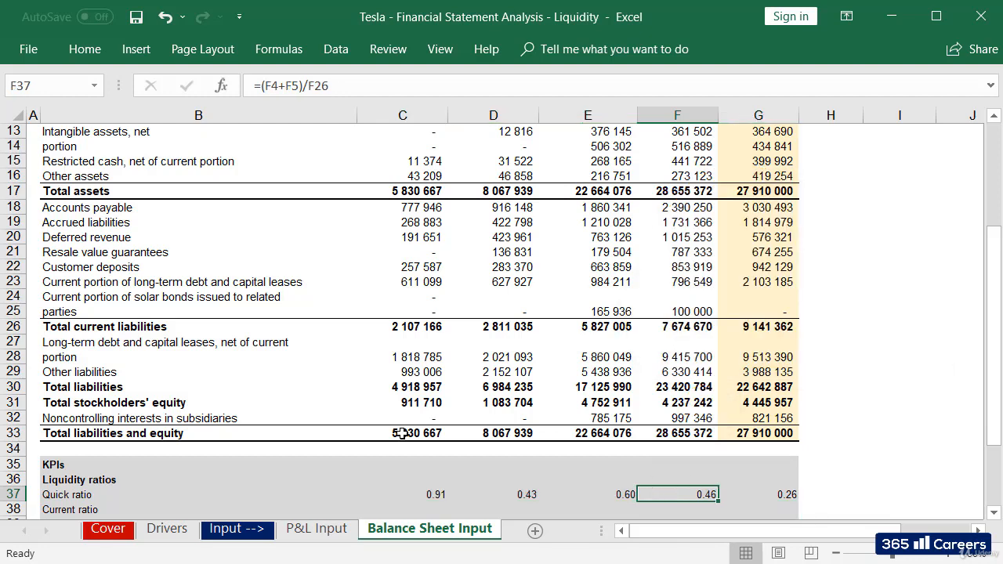
key("Down")
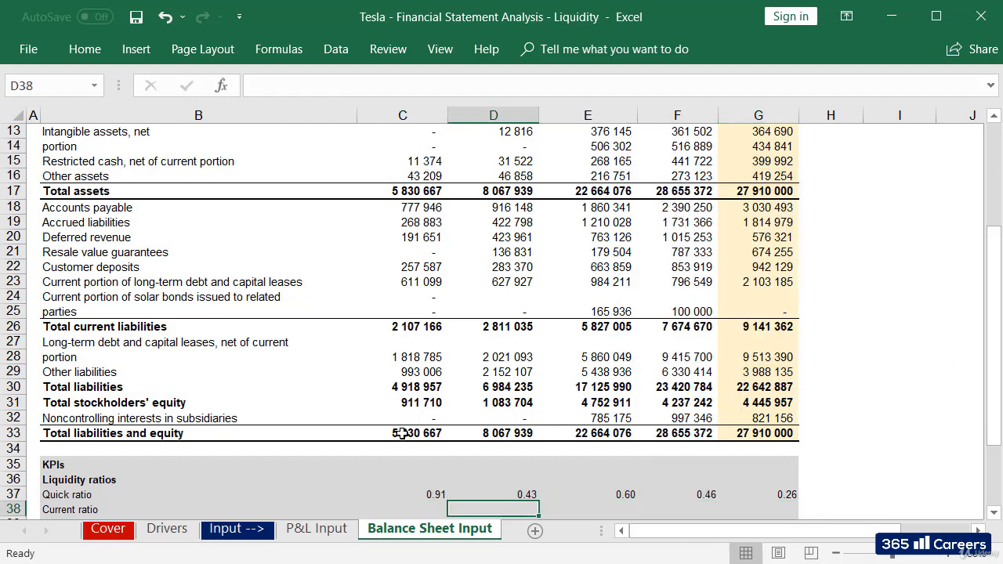
key("Left")
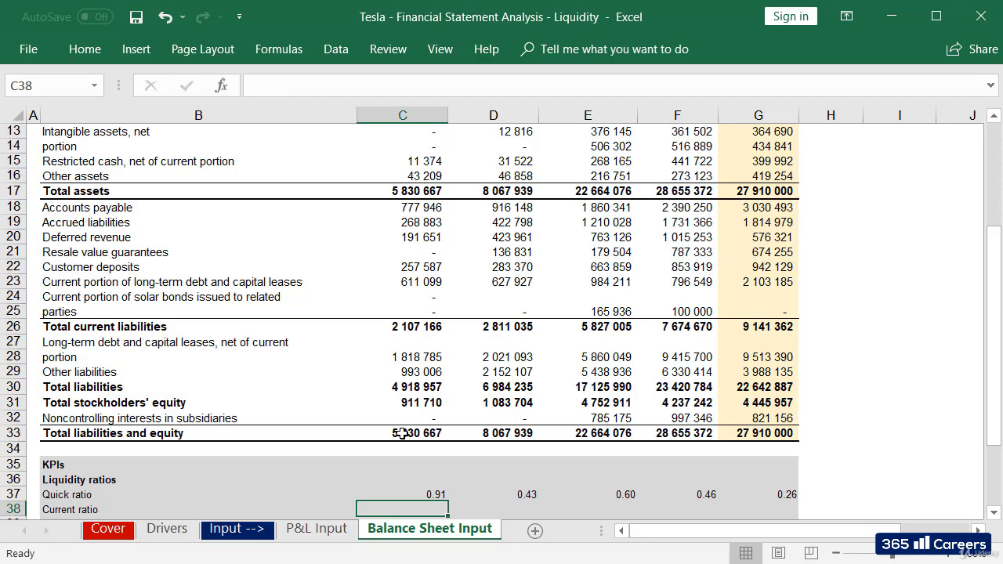
type("=")
scroll(992, 235, "up", 4)
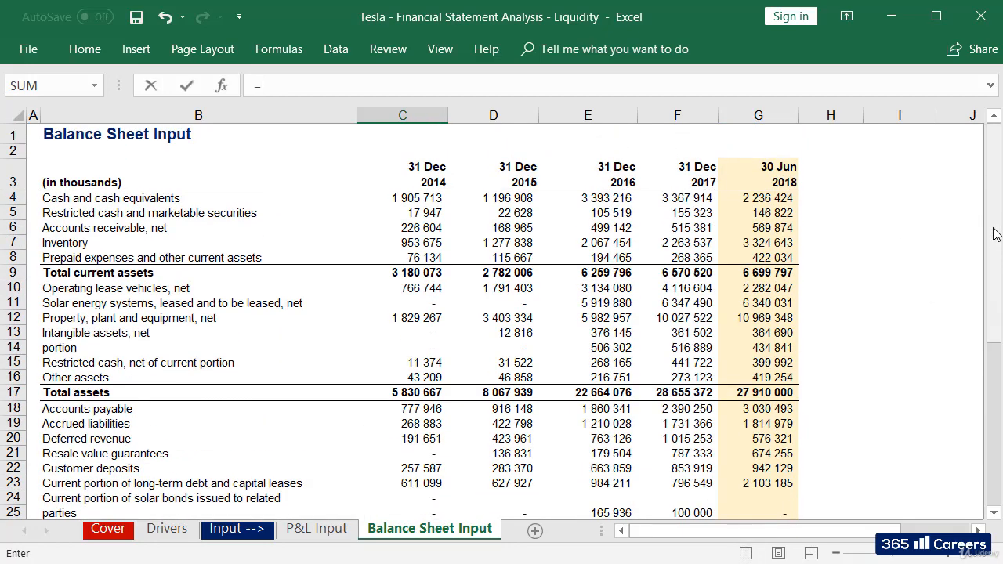
left_click_drag(992, 234, 992, 245)
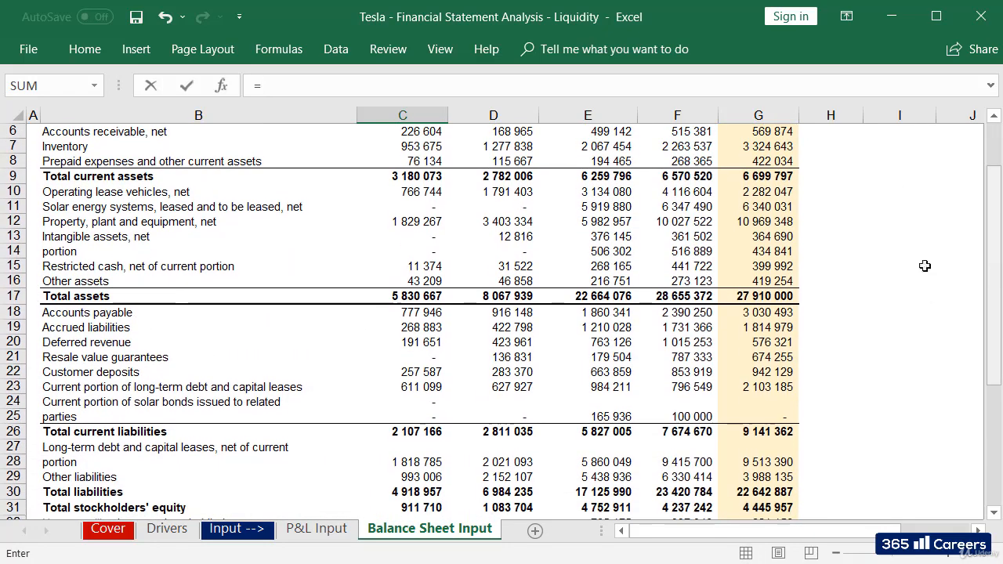
left_click(411, 176)
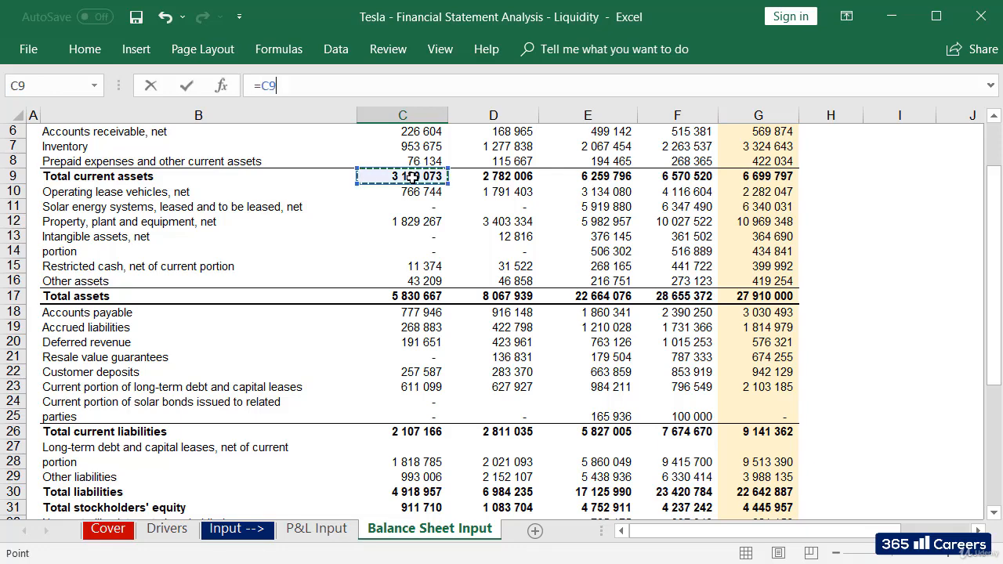
type("/")
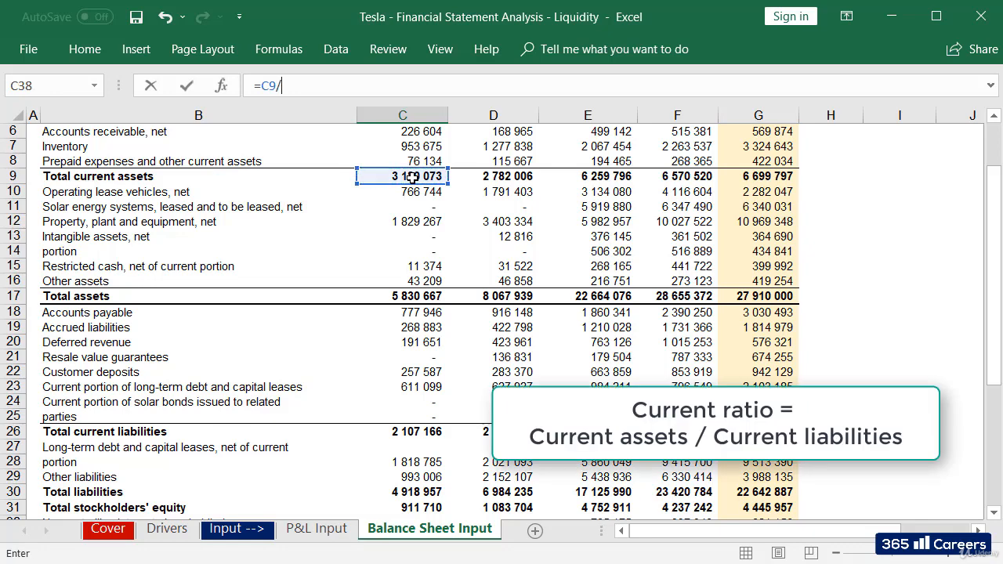
left_click(423, 433)
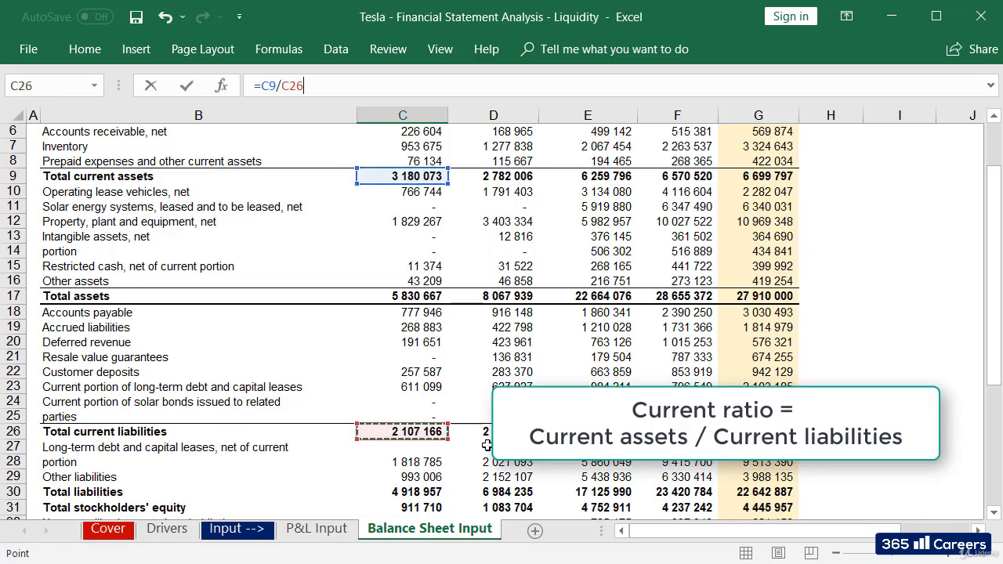
key("Return")
Step: Copy the 2014 current ratio formula to the remaining periods in D38:G38
key("Up")
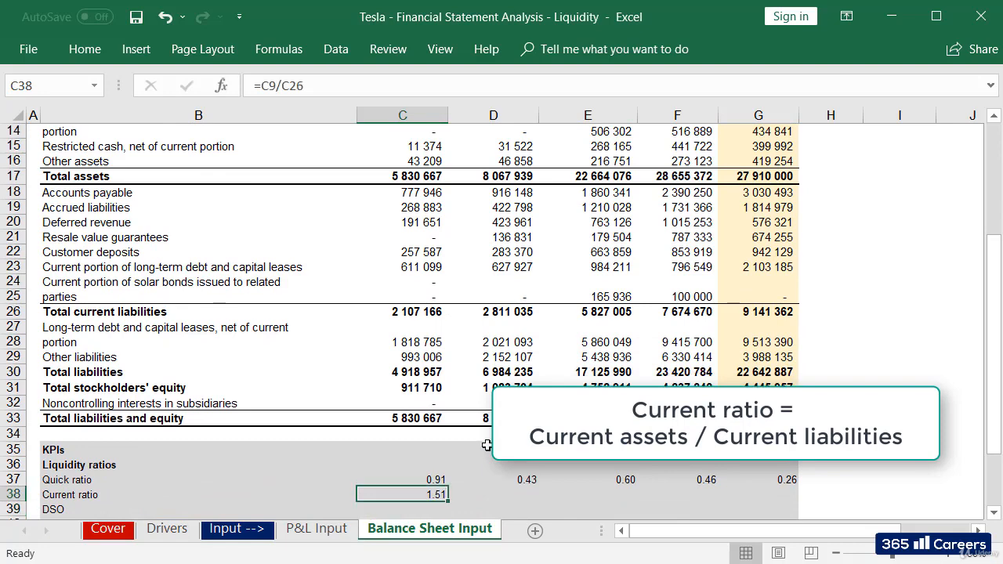
key("ctrl+c")
key("Right")
key("shift+Right")
key("shift+Right")
key("shift+Right")
key("ctrl+v")
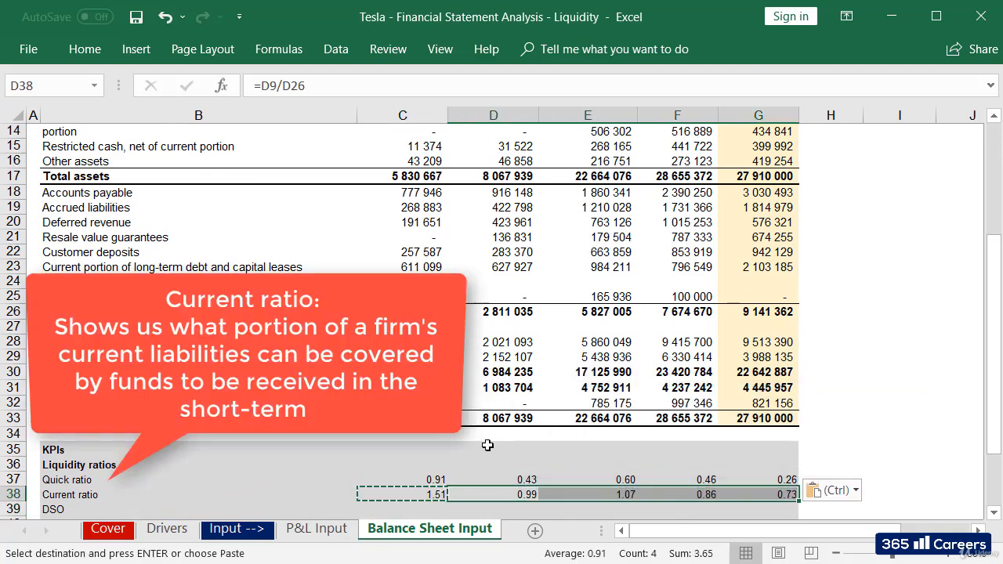
key("Escape")
Step: Compare the current ratio values across the 2015 to June 2018 periods in row 38
key("Right")
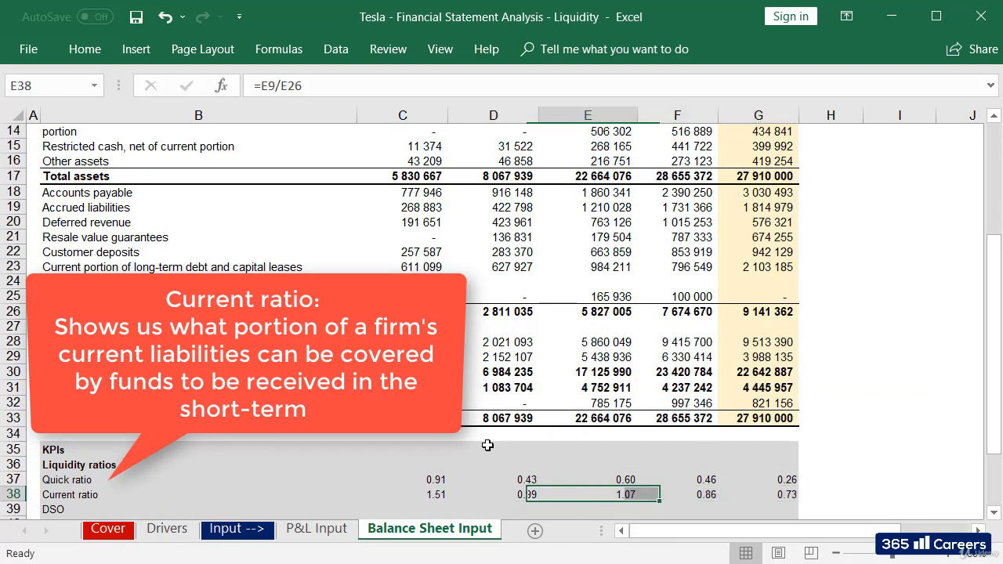
key("Right")
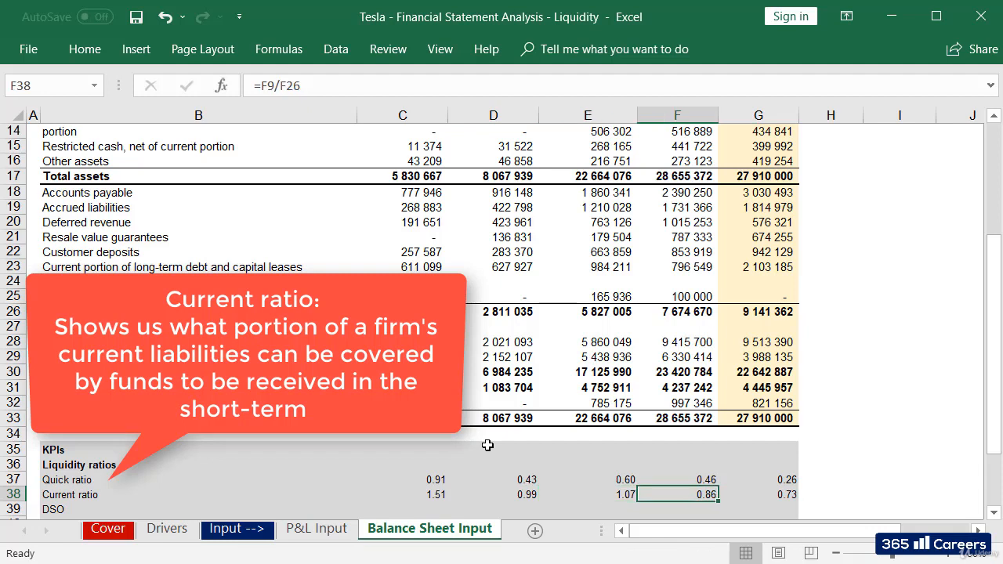
key("Left")
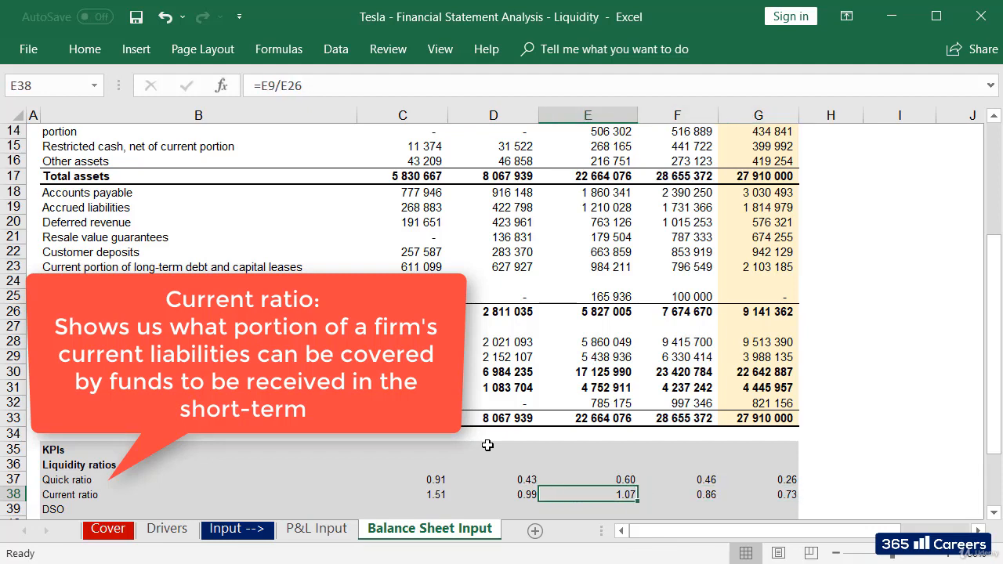
key("Left")
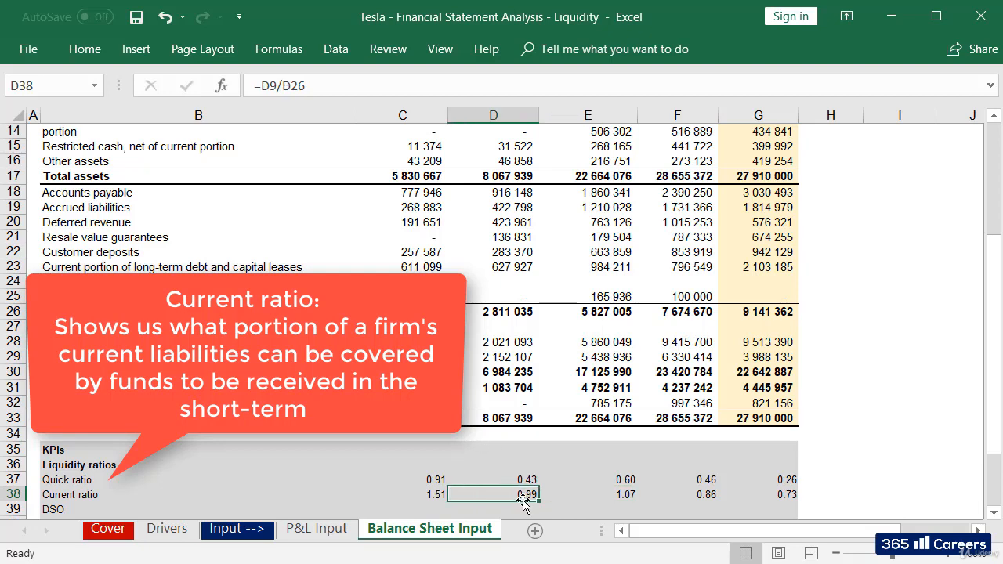
left_click(705, 501)
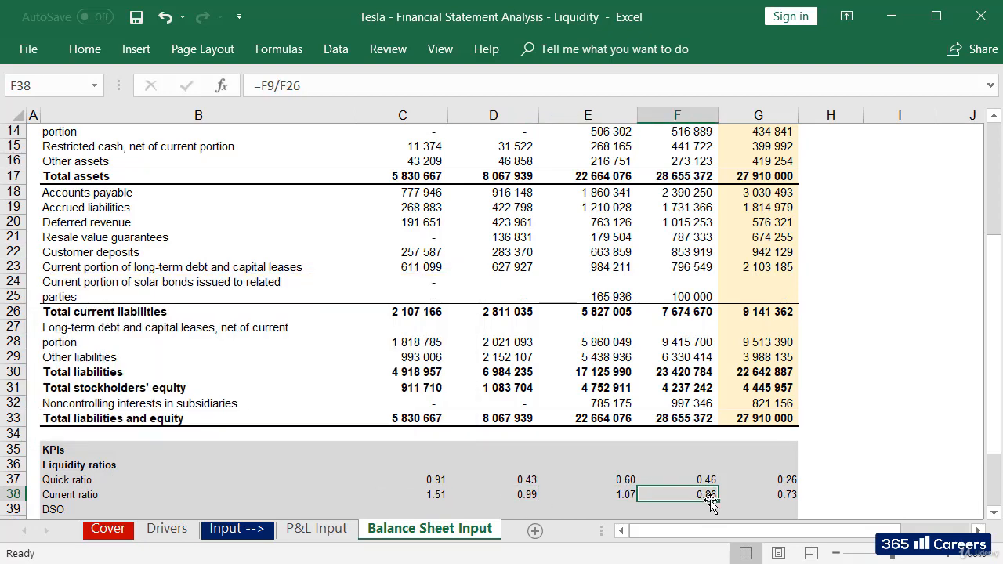
left_click(759, 500)
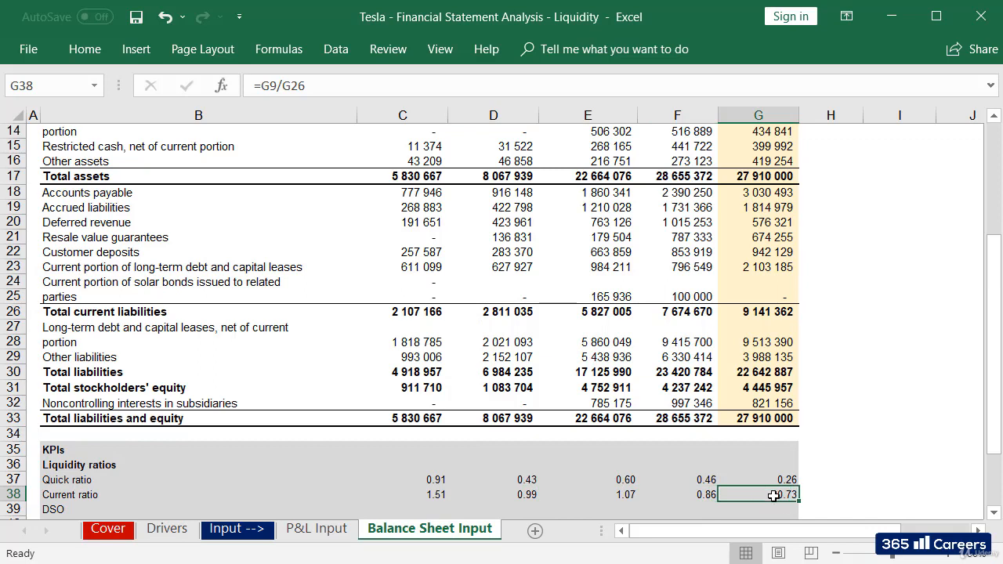
left_click(706, 501)
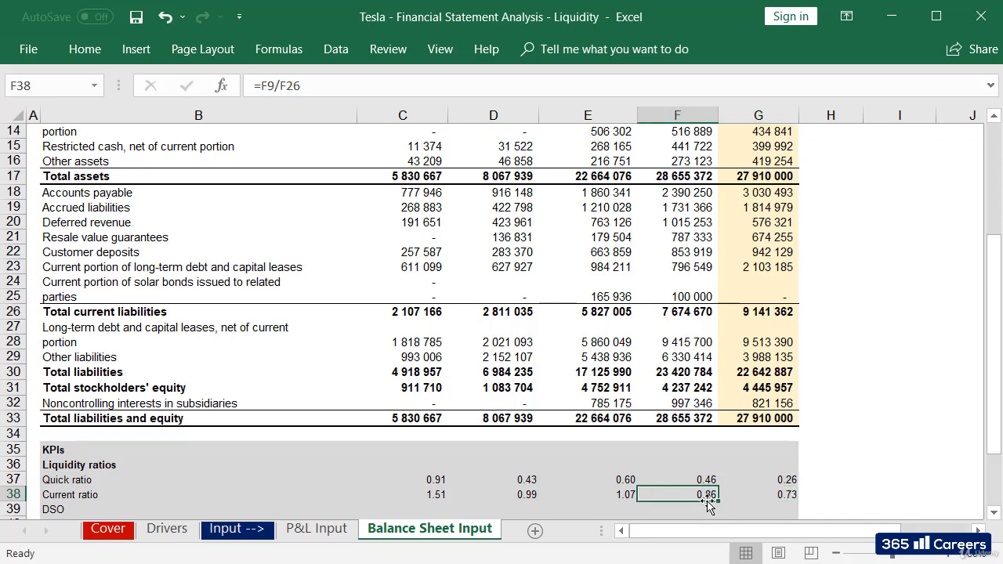
left_click(740, 500)
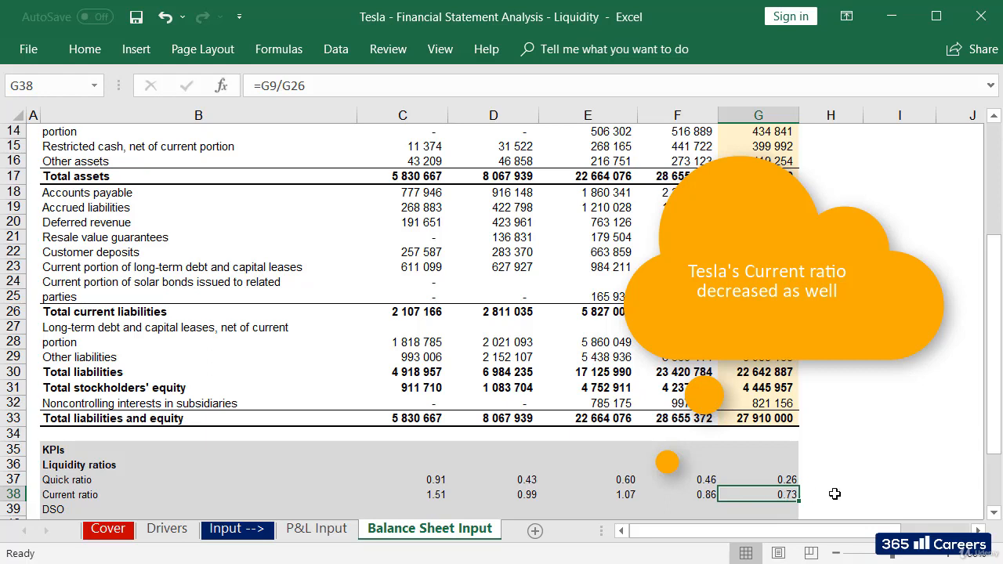
left_click_drag(262, 468, 273, 493)
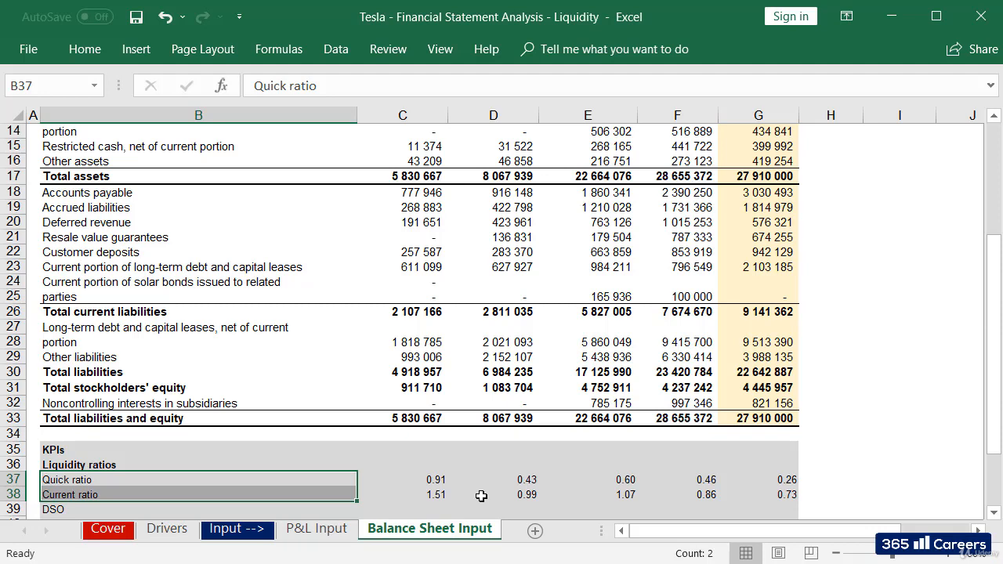
Step: Calculate the 2014 DSO in C39 as accounts receivable over P&L total revenues times 360, =C6/'P&L Input'!C7*360
left_click(441, 508)
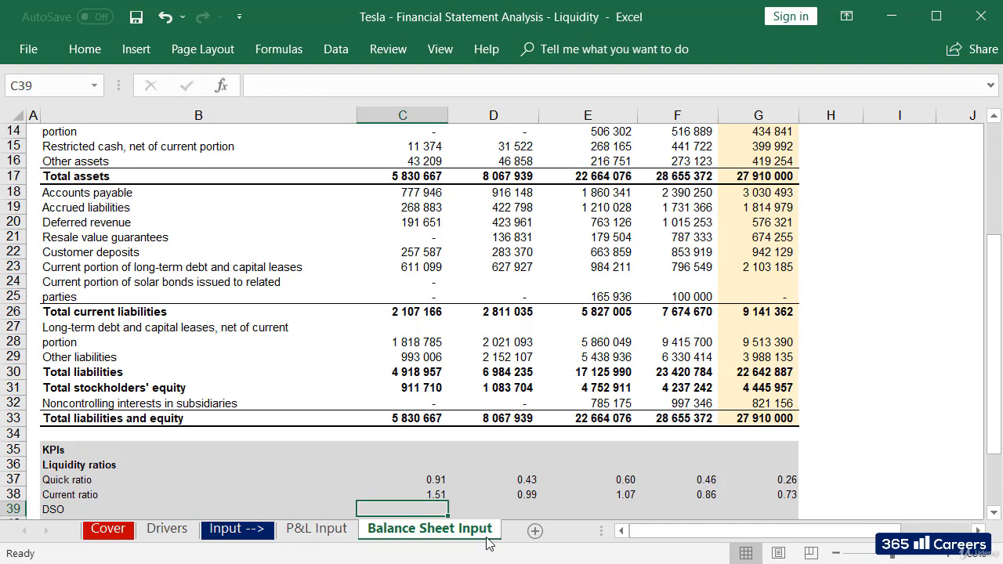
type("=")
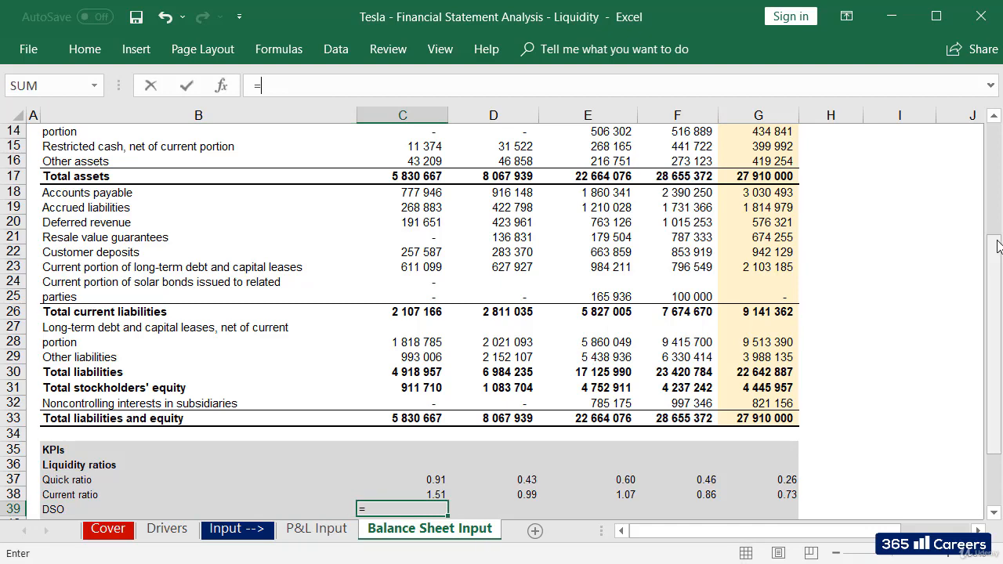
scroll(993, 228, "up", 5)
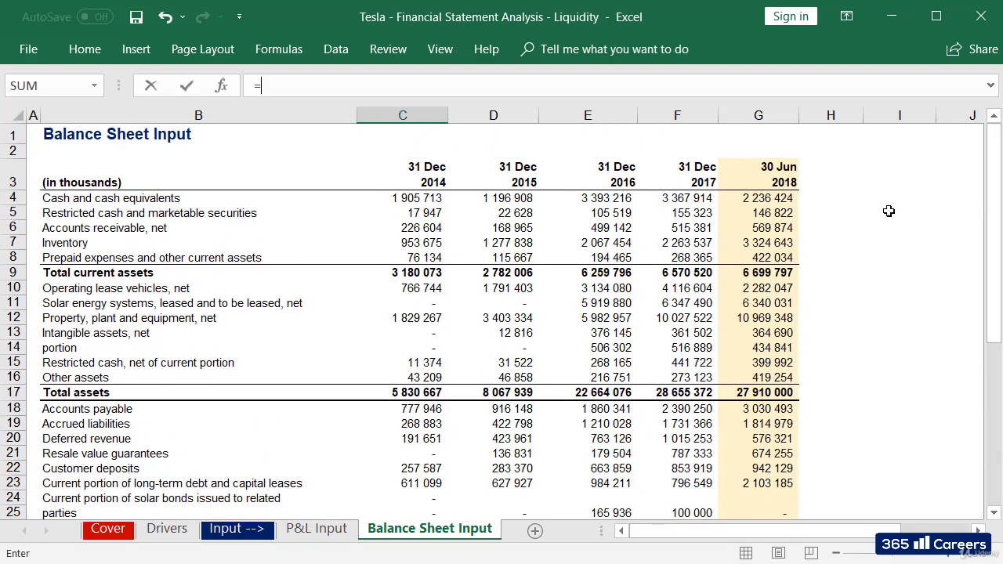
left_click(421, 230)
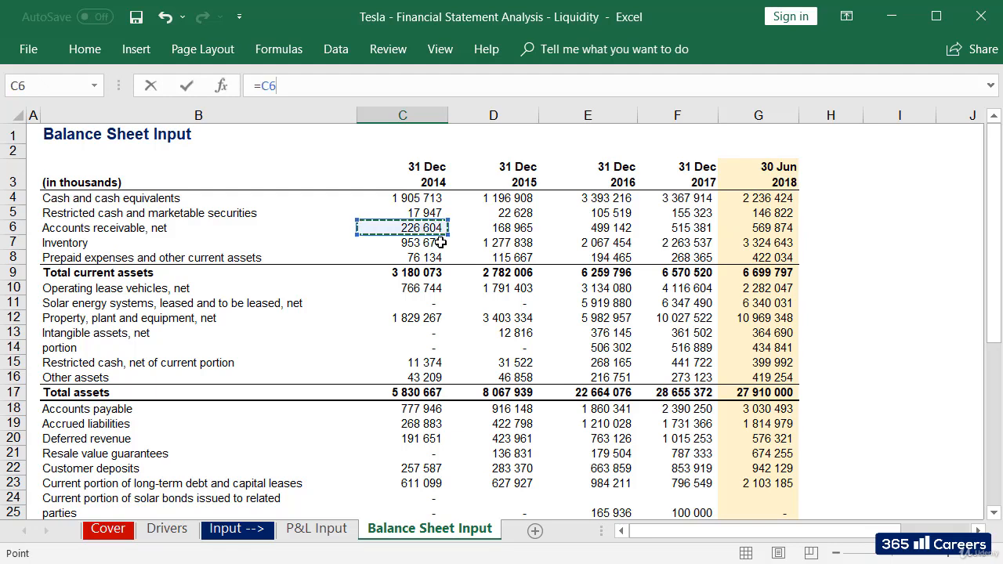
type("/")
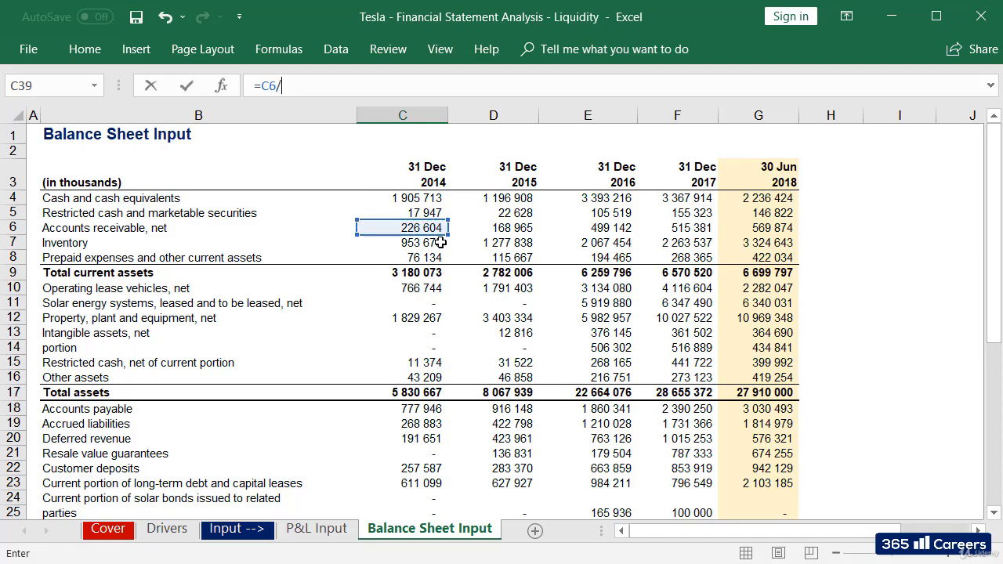
left_click(316, 529)
scroll(997, 149, "up", 5)
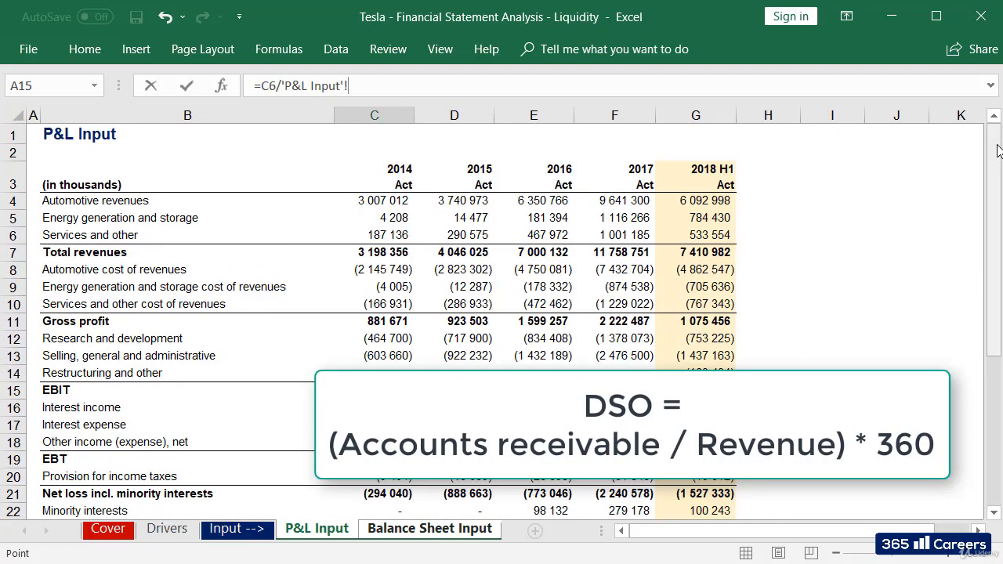
left_click(386, 252)
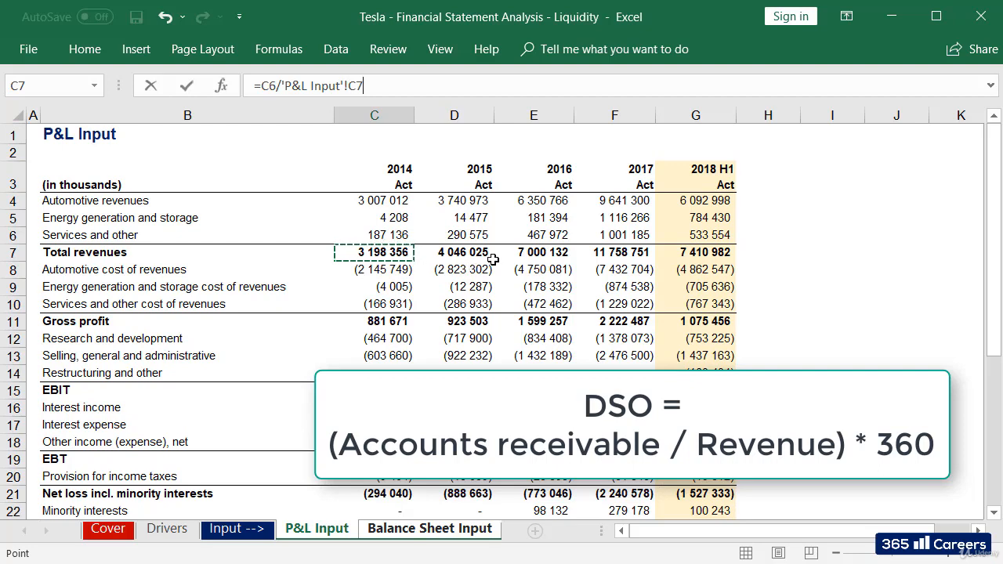
type("*360")
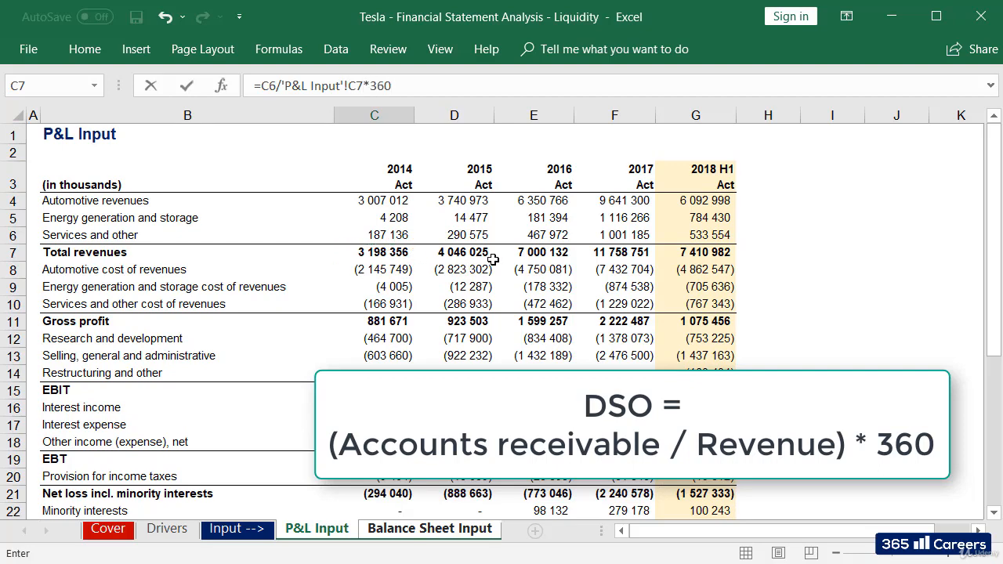
key("Return")
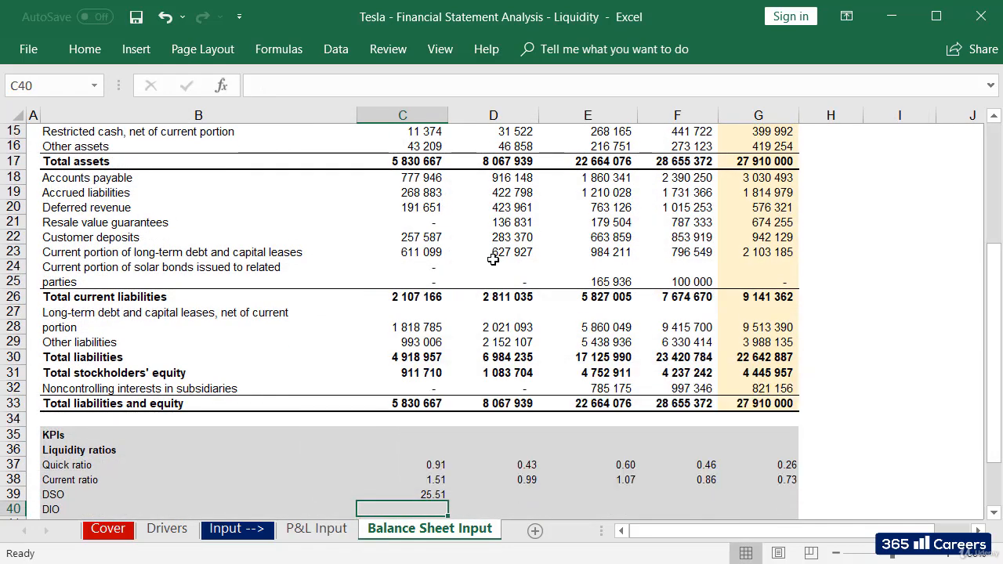
Step: Copy the 2014 DSO formula from C39 to the remaining periods in D39:G39
key("Up")
key("ctrl+c")
key("shift+Right")
key("shift+Right")
key("shift+Right")
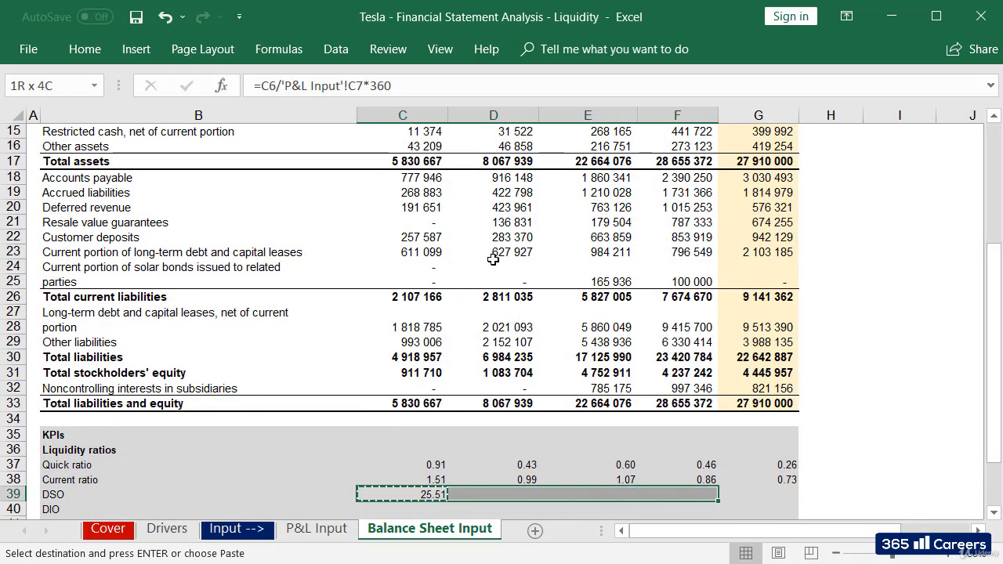
key("shift+Right")
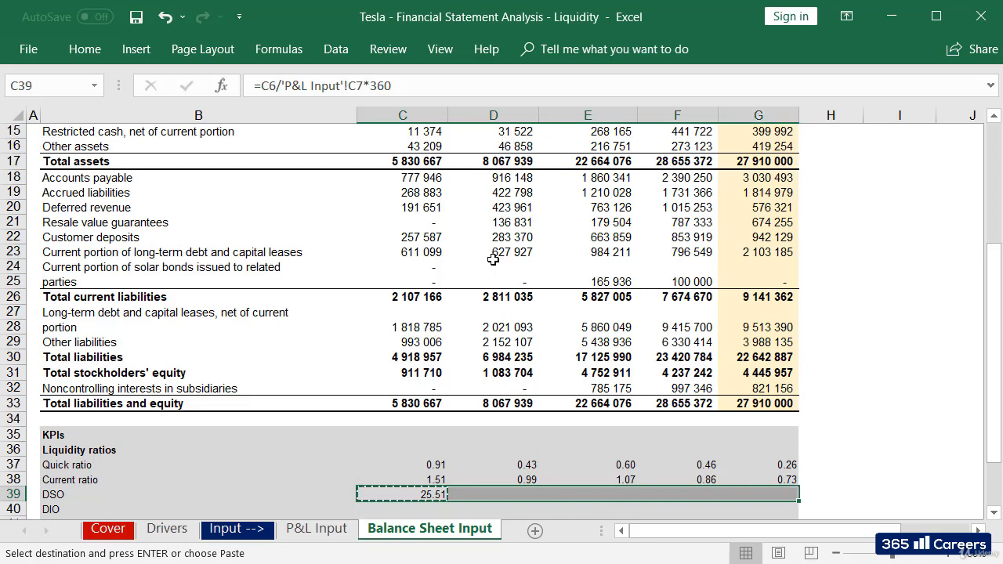
key("ctrl+v")
key("Escape")
Step: Change the day count in the June 2018 DSO formula in G39 to 180 for the half-year period
key("Right")
key("Right")
key("Right")
key("Right")
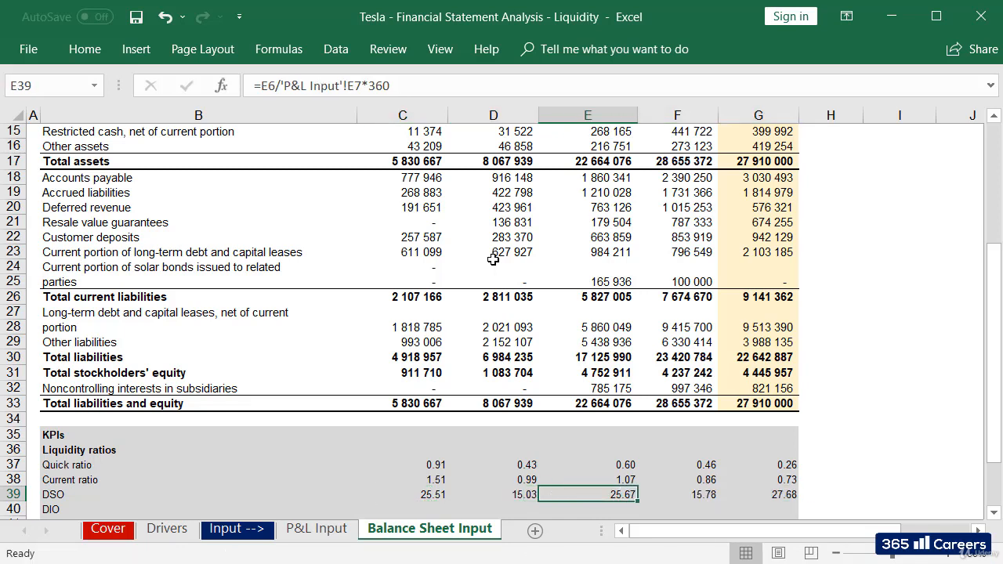
double_click(382, 86)
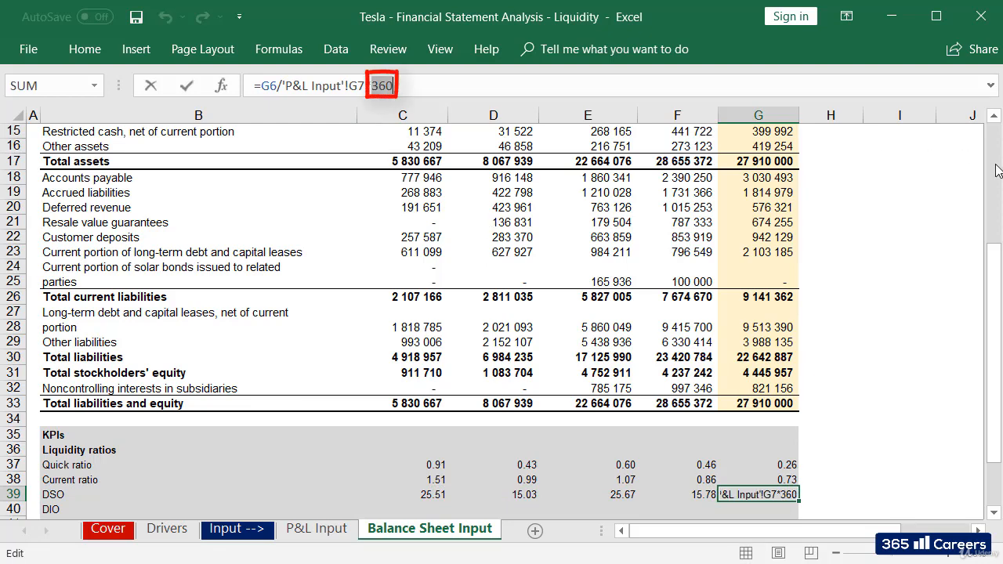
scroll(980, 169, "up", 5)
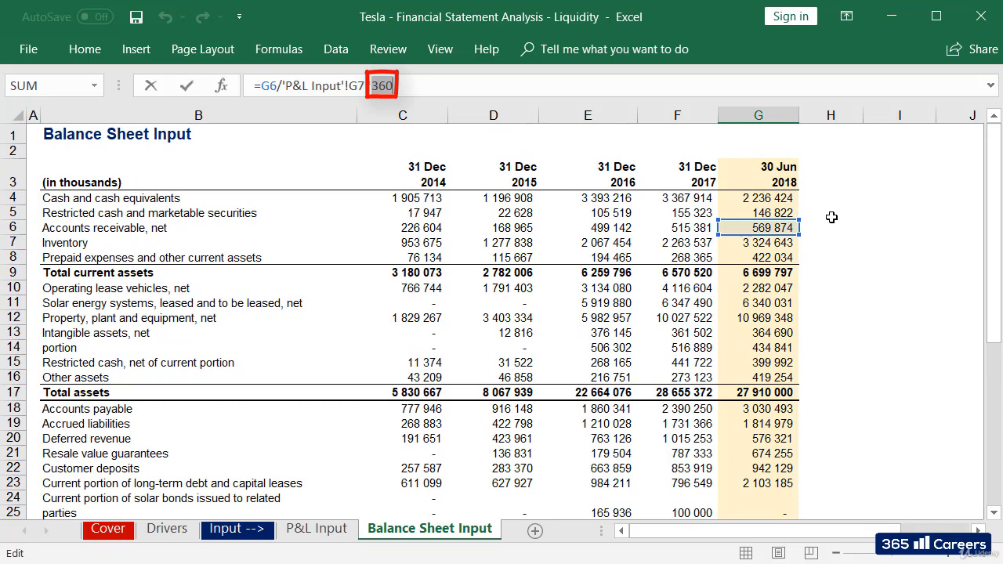
key("Delete")
type("180")
key("Return")
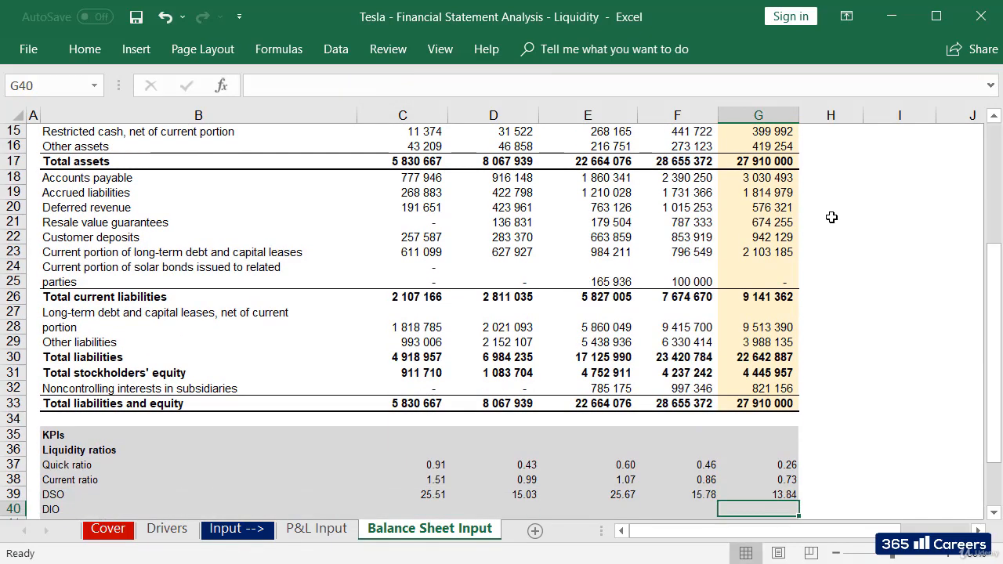
left_click(764, 491)
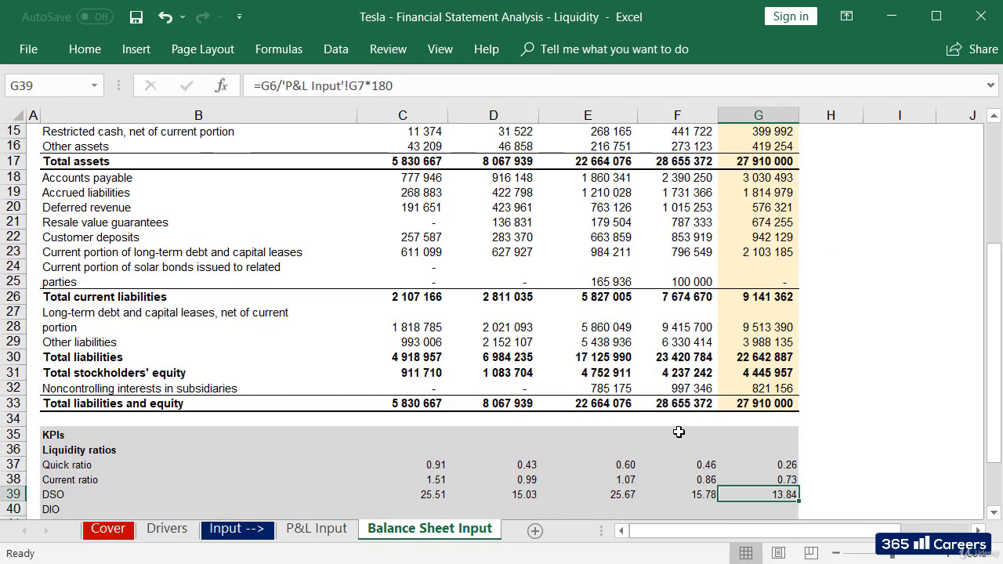
double_click(380, 85)
key("Escape")
Step: Copy the 2014 DSO formula from C39 into the 2014 DIO cell C40
left_click(433, 494)
key("ctrl+c")
key("Down")
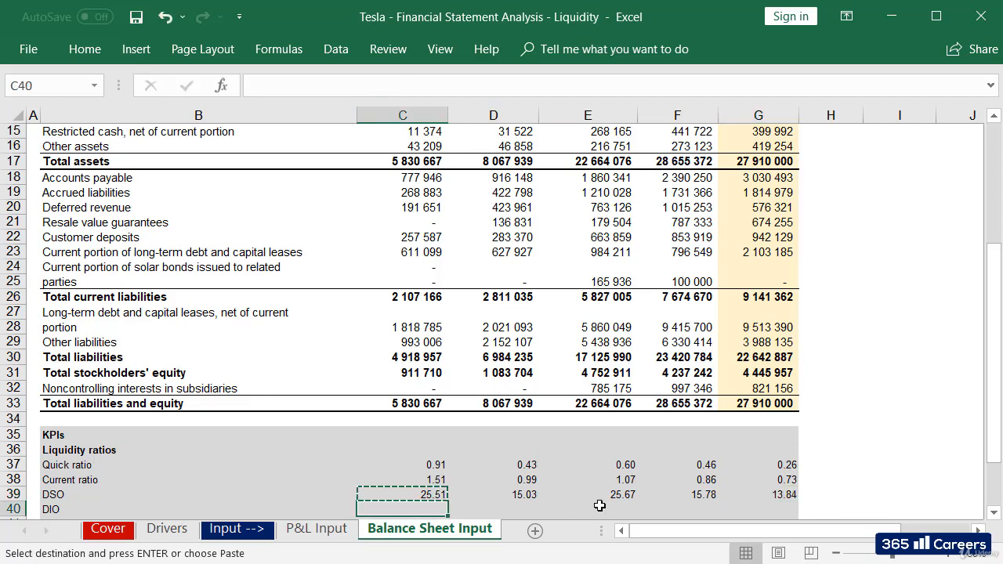
key("ctrl+v")
Step: Strip the P&L Input cell reference out of the denominator in C40, keeping C7 as numerator and the 360 multiplier
key("F2")
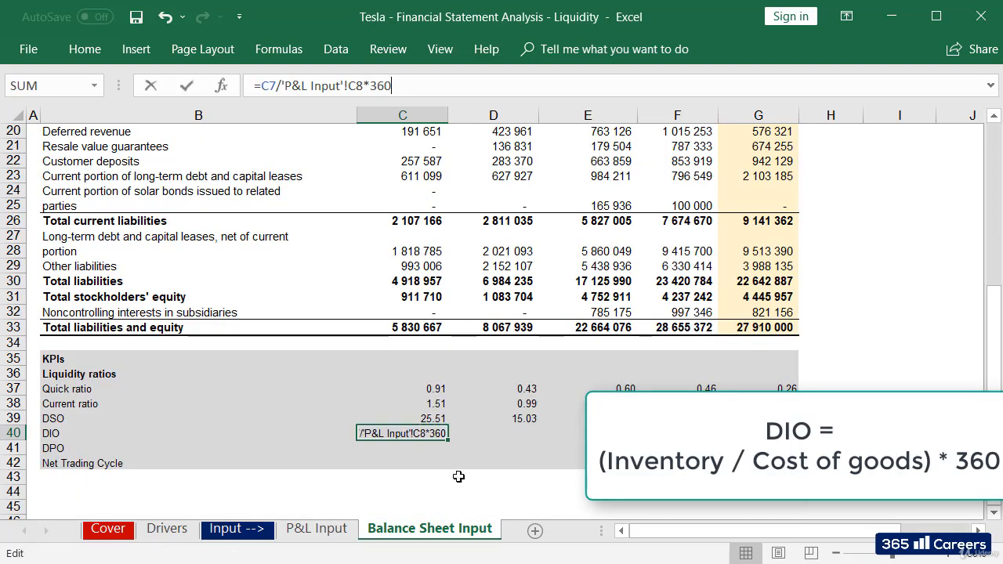
left_click(364, 85)
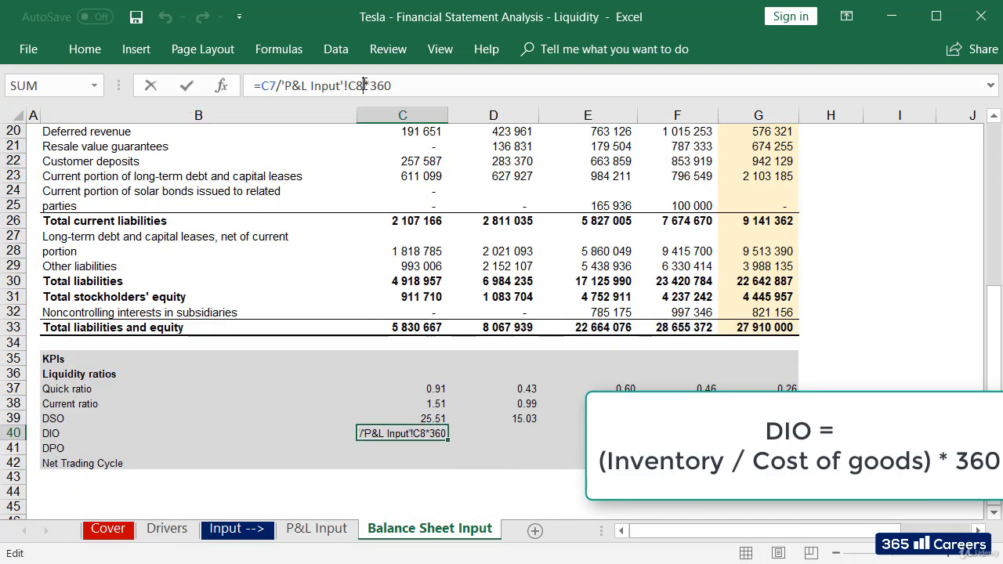
key("BackSpace")
key("BackSpace")
key("BackSpace")
key("BackSpace")
key("BackSpace")
key("BackSpace")
key("BackSpace")
key("BackSpace")
key("BackSpace")
key("BackSpace")
key("BackSpace")
key("BackSpace")
key("BackSpace")
key("BackSpace")
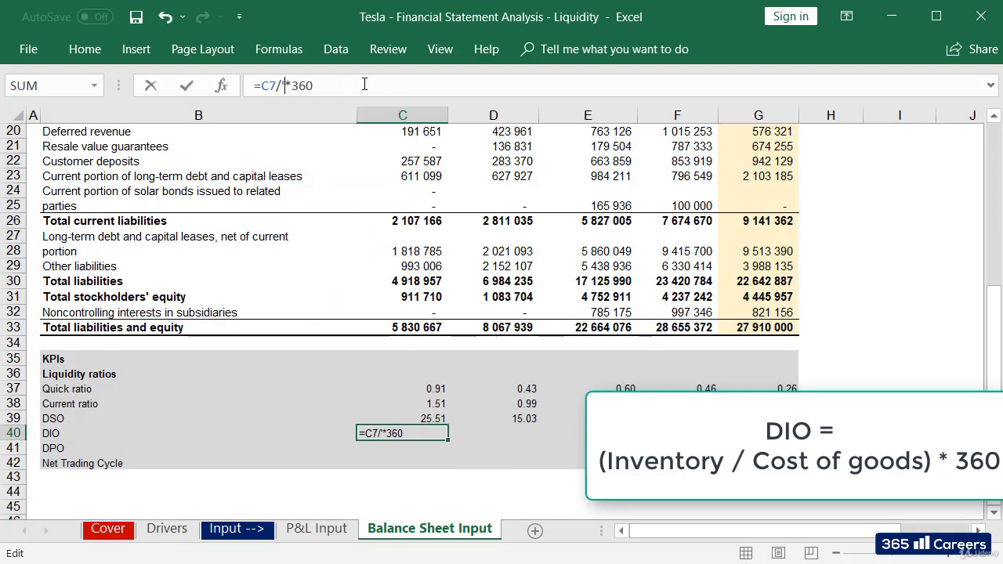
Step: Complete the 2014 DIO formula in C40 with the summed cost of revenues and a negative sign, =-C7/SUM('P&L Input'!C8:C10)*360
left_click(312, 528)
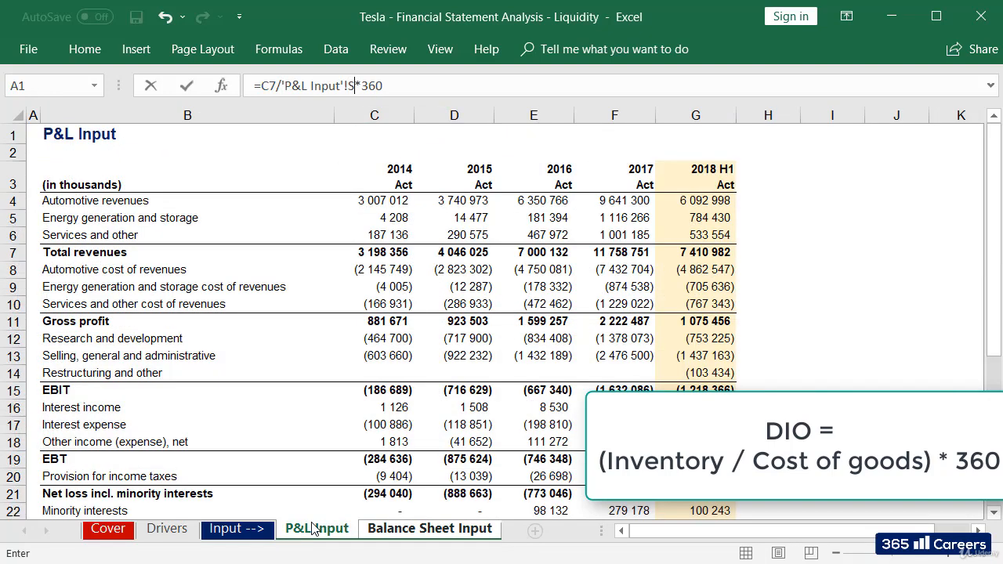
key("BackSpace")
key("BackSpace")
key("BackSpace")
key("BackSpace")
key("BackSpace")
key("BackSpace")
key("BackSpace")
key("BackSpace")
key("BackSpace")
key("BackSpace")
key("BackSpace")
key("BackSpace")
type("SUM(")
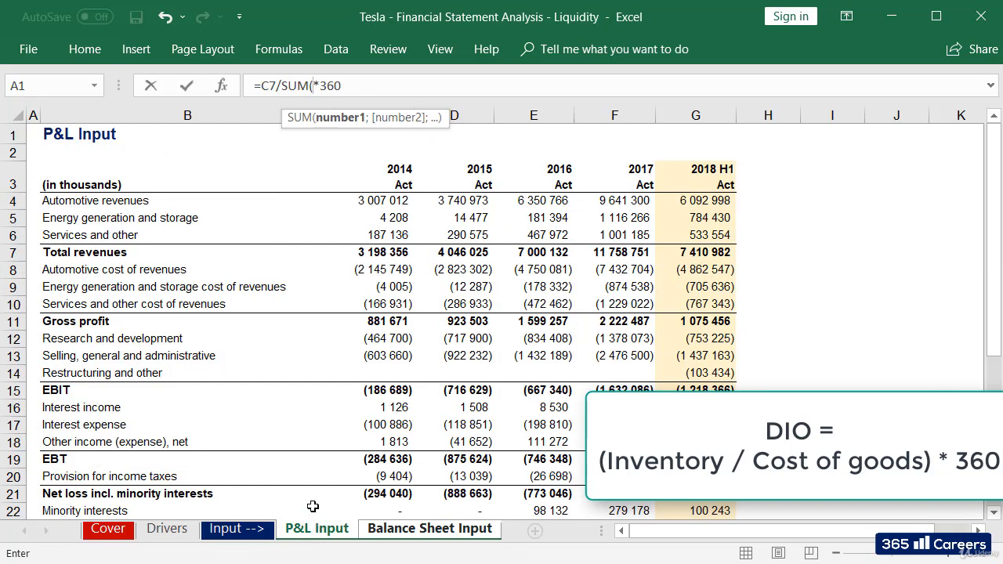
left_click_drag(388, 271, 384, 302)
type(")")
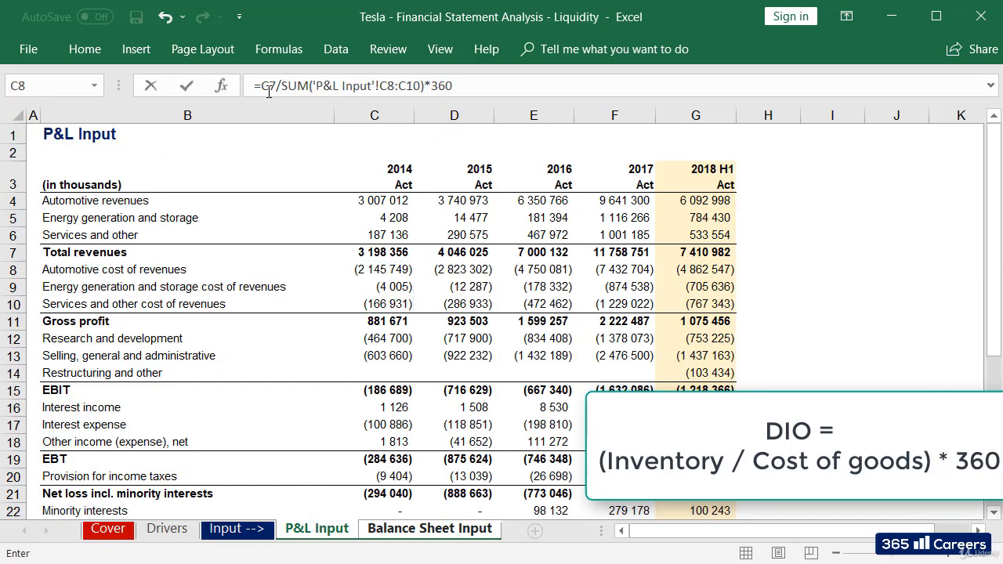
key("Return")
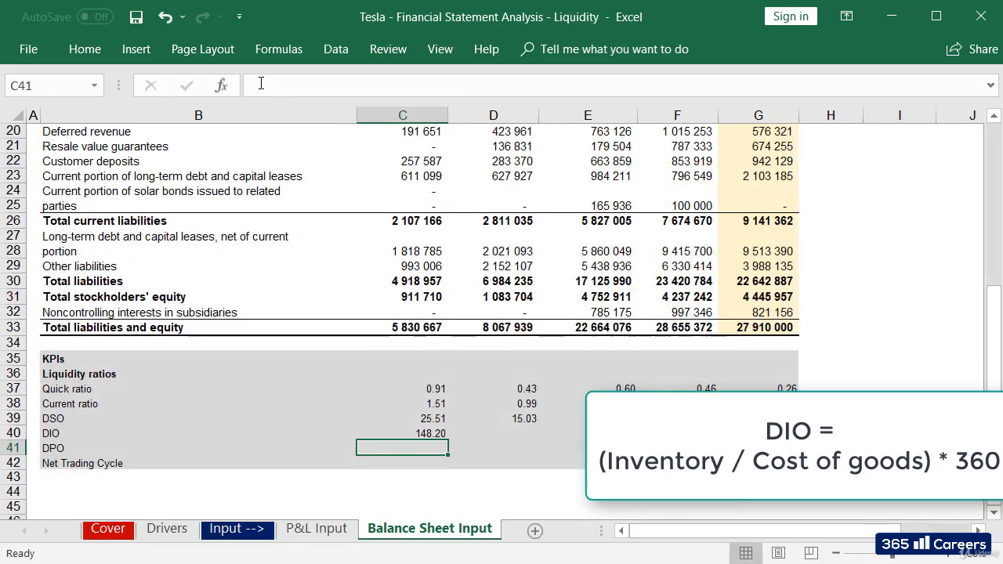
key("Up")
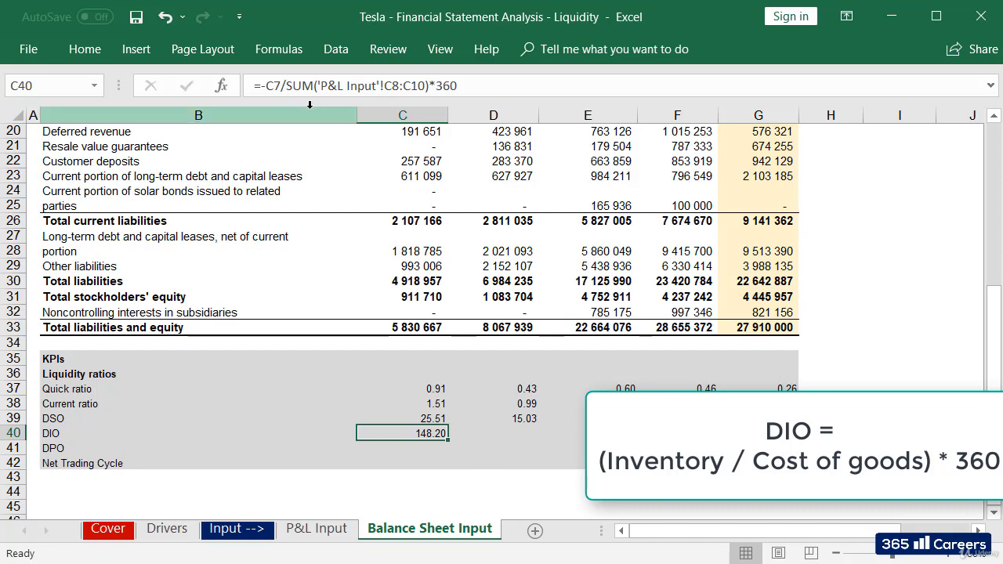
left_click_drag(288, 85, 427, 85)
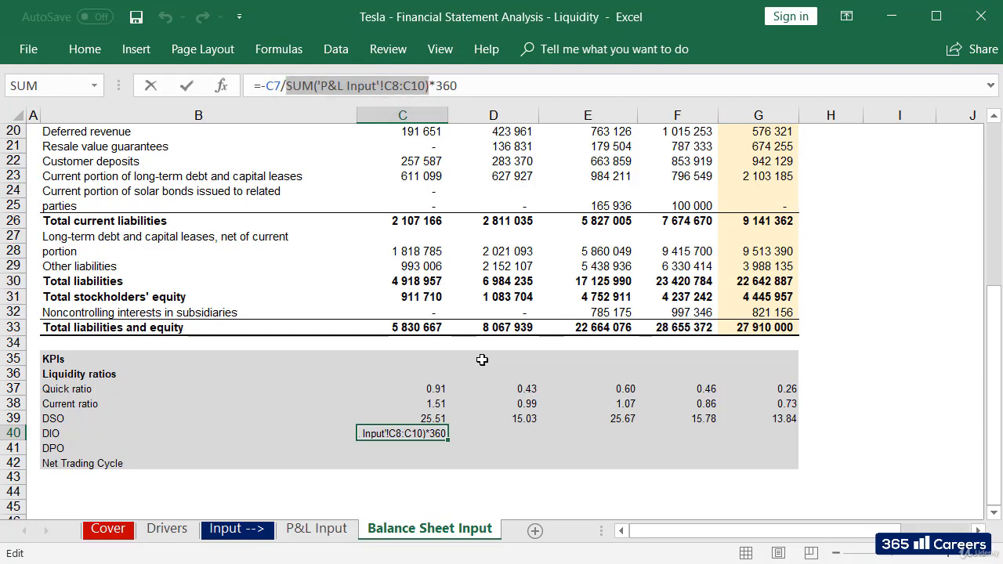
key("ctrl+Return")
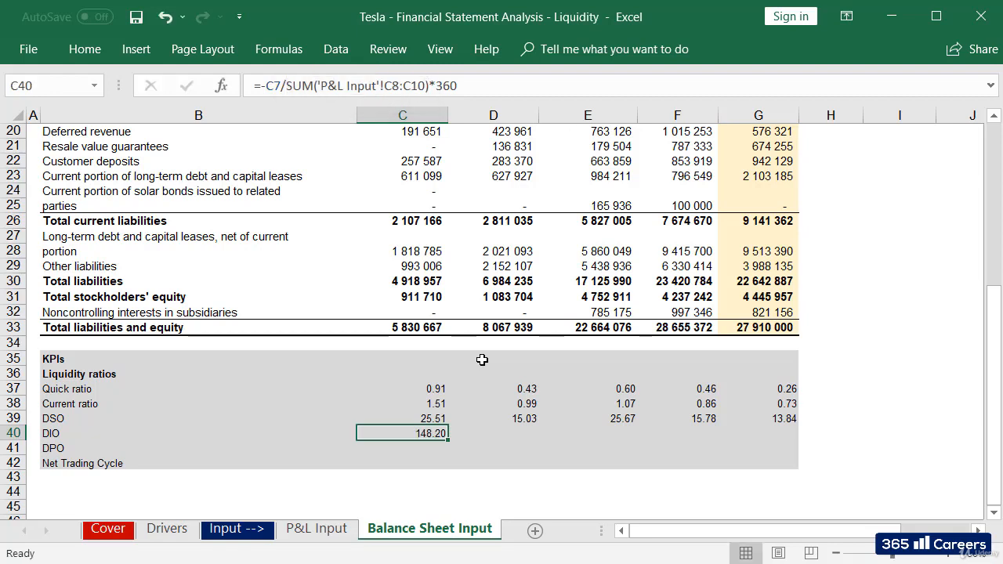
Step: Copy the 2014 DIO formula from C40 to the remaining periods in D40:G40
key("ctrl+c")
key("Right")
key("shift+Right")
key("shift+Right")
key("shift+Right")
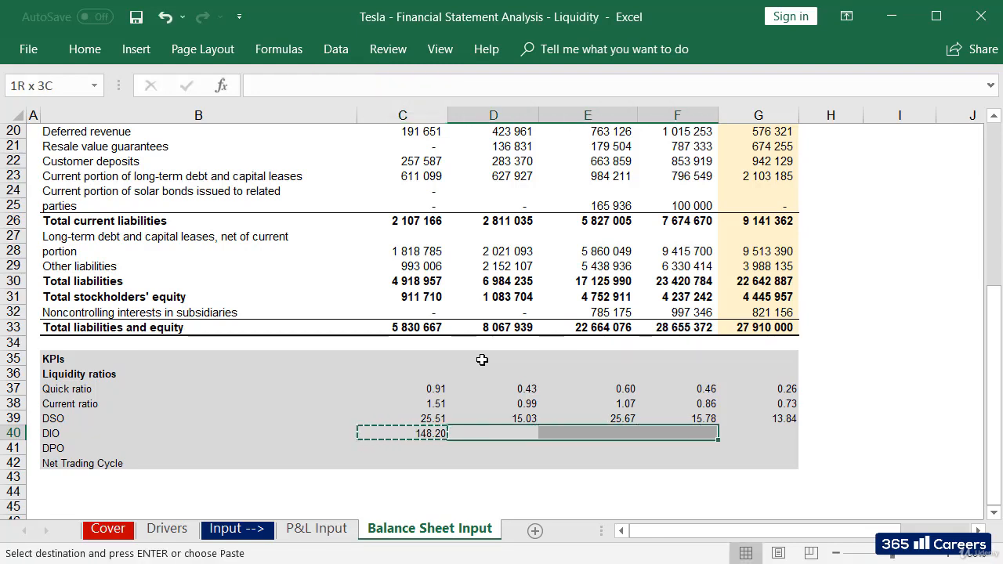
key("ctrl+v")
Step: Set the day count in the June 2018 DIO formula in G40 to 180
key("Right")
key("Right")
key("Right")
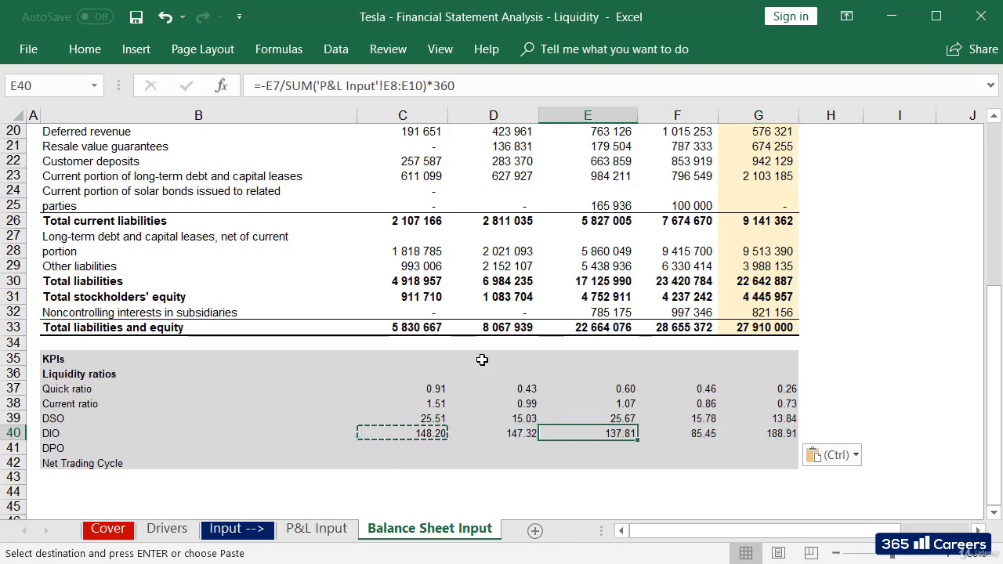
key("F2")
key("BackSpace")
key("BackSpace")
key("BackSpace")
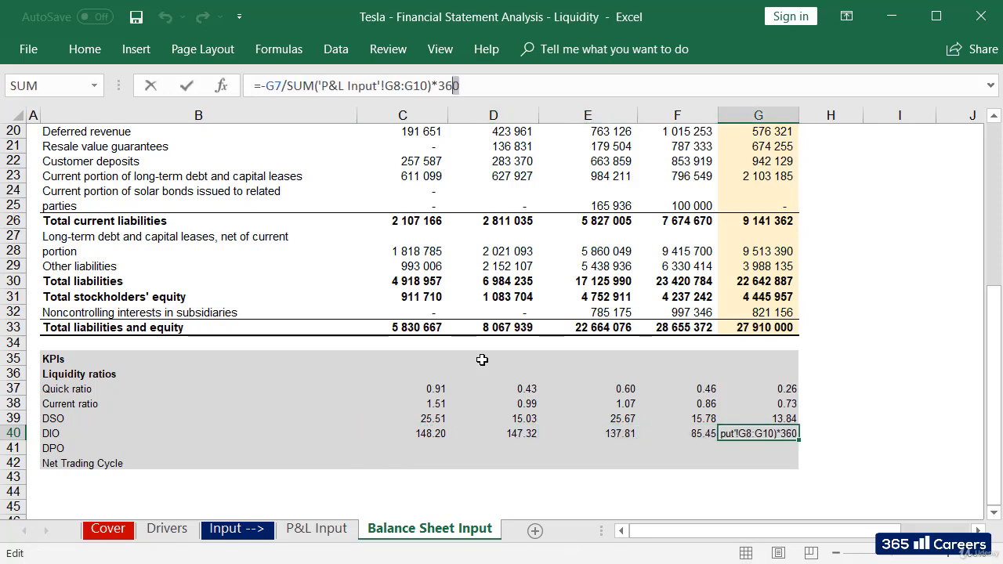
type("180")
key("Return")
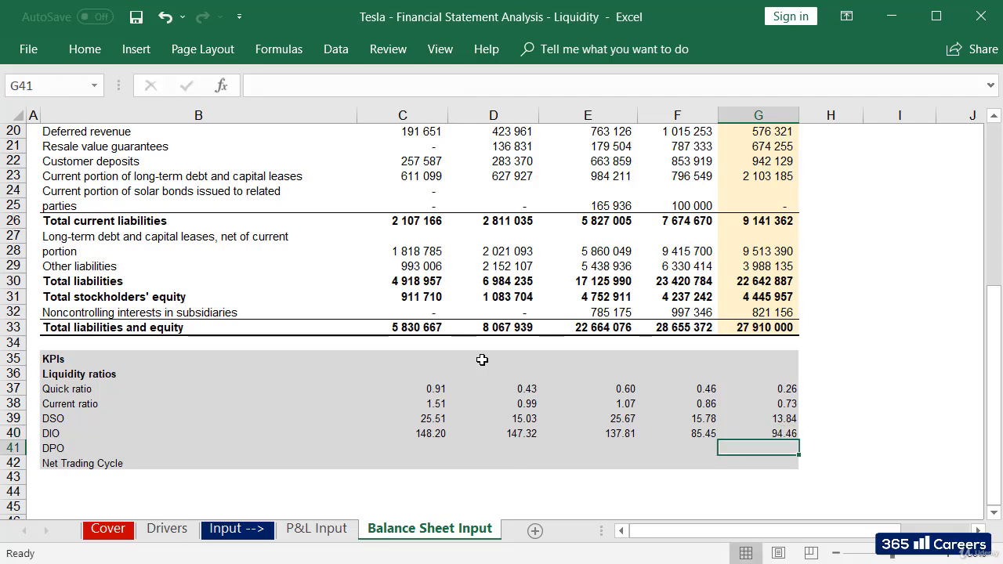
Step: Lock only the rows of the summed cost range in the 2014 DIO formula in C40, making it 'P&L Input'!C$8:C$10
key("Left")
key("Left")
key("Left")
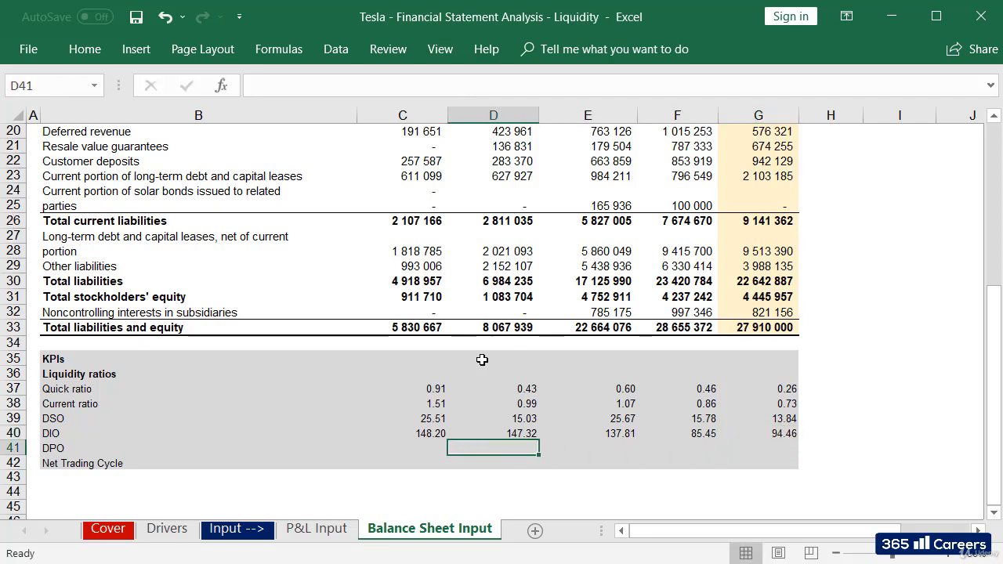
key("Left")
key("Up")
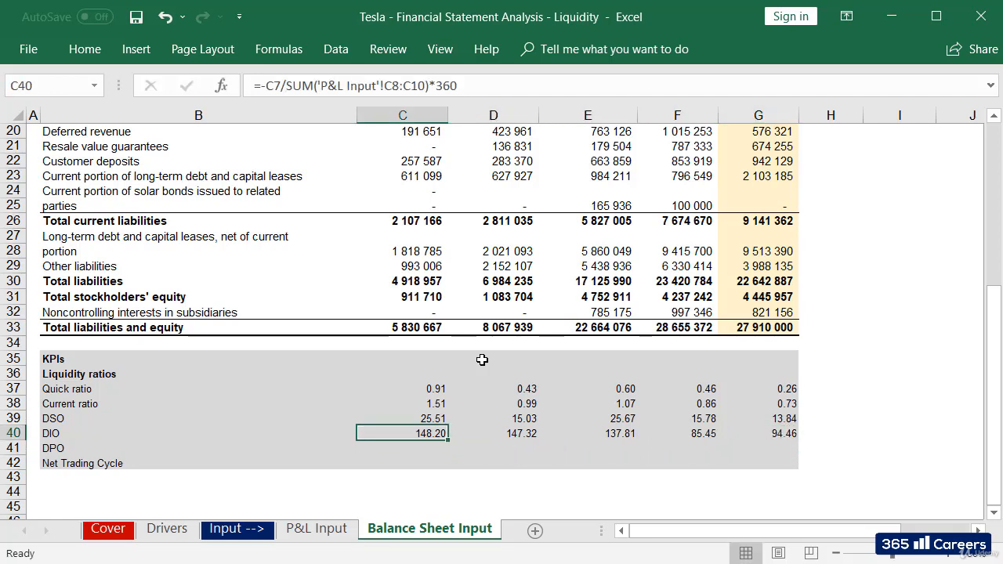
left_click(392, 84)
key("F4")
left_click(430, 87)
key("F4")
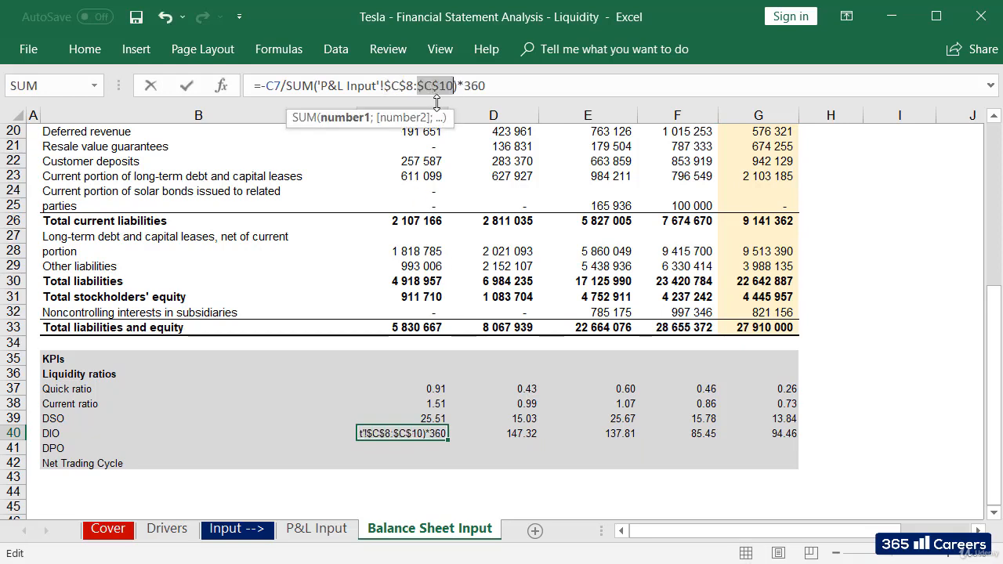
left_click(393, 84)
key("F4")
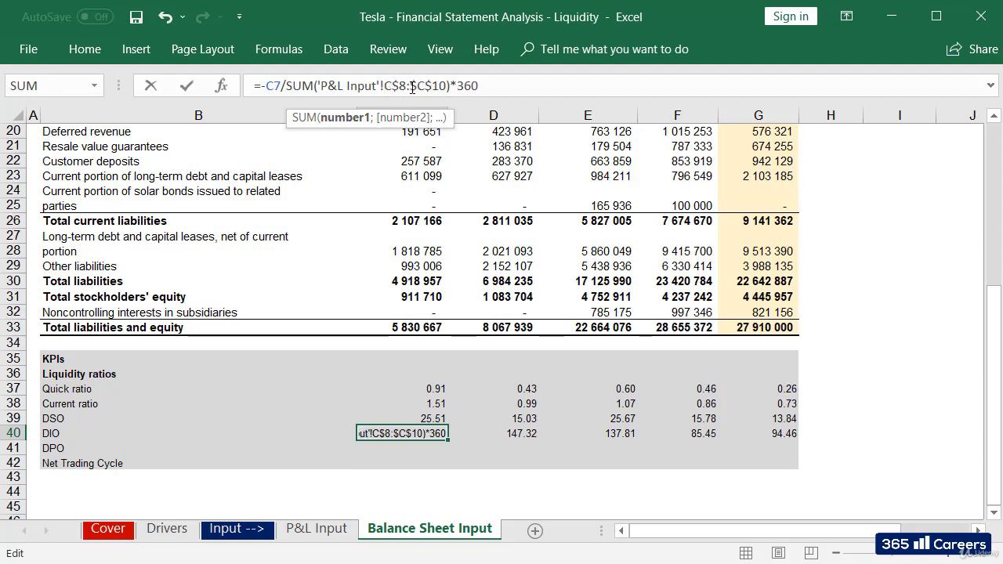
key("F4")
key("Return")
key("Up")
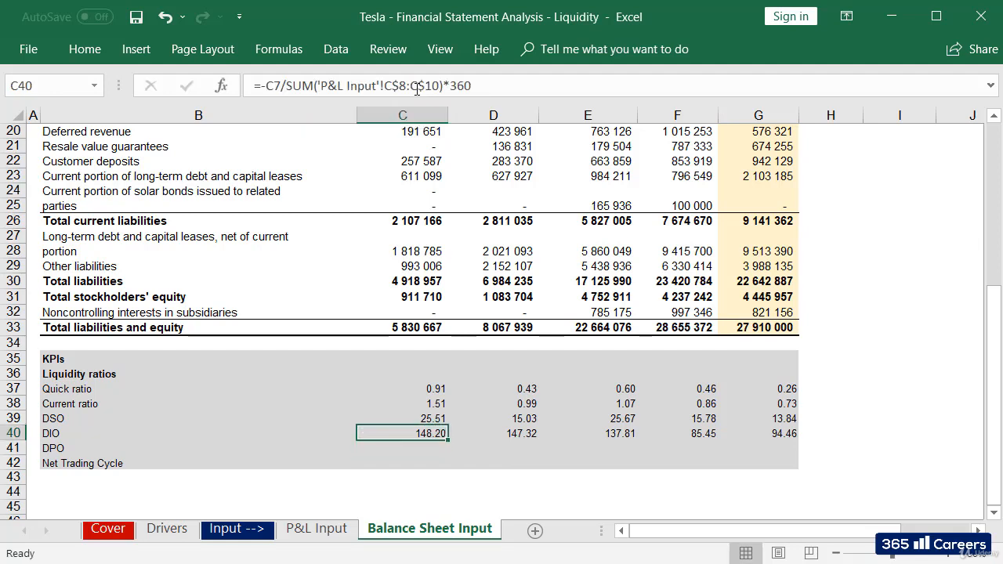
Step: Copy the 2014 DIO formula from C40 into the 2014 DPO cell, C41
key("ctrl+c")
key("Down")
key("ctrl+v")
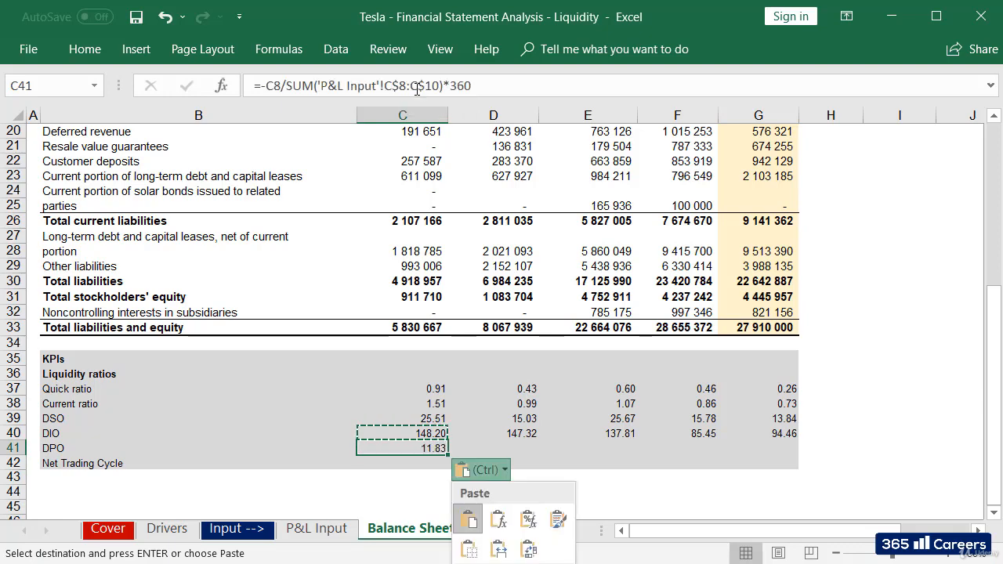
key("Escape")
key("Down")
key("Up")
Step: Change the numerator of the 2014 DPO formula in C41 to Accounts payable, giving =-C18/SUM('P&L Input'!C$8:C$10)*360
key("F2")
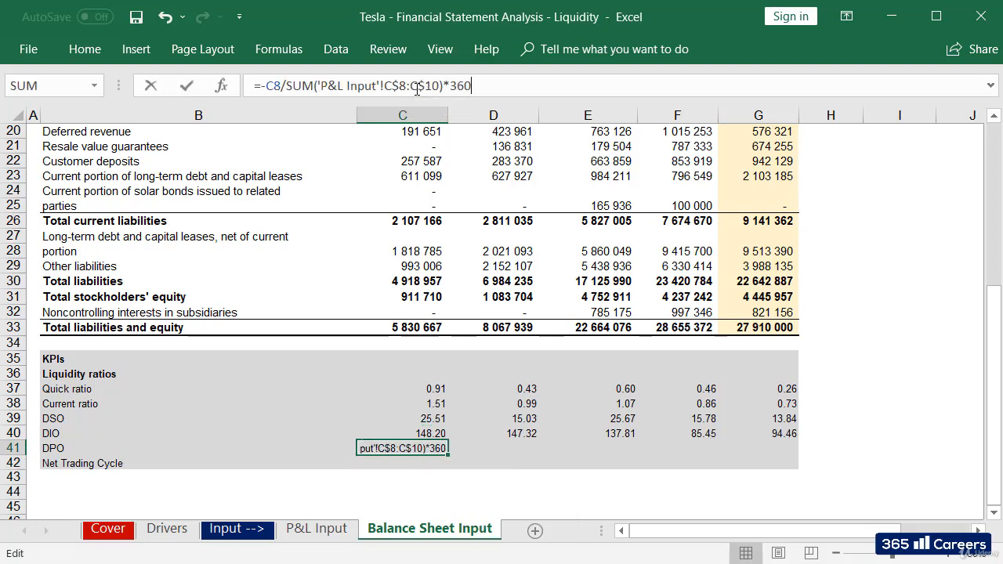
scroll(991, 275, "up", 7)
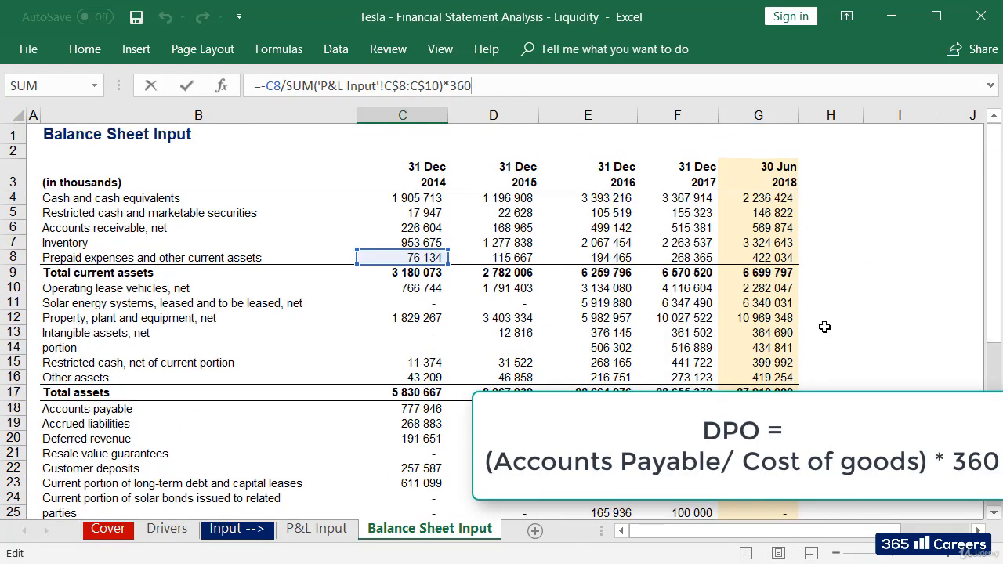
left_click_drag(434, 257, 440, 408)
key("Return")
key("Up")
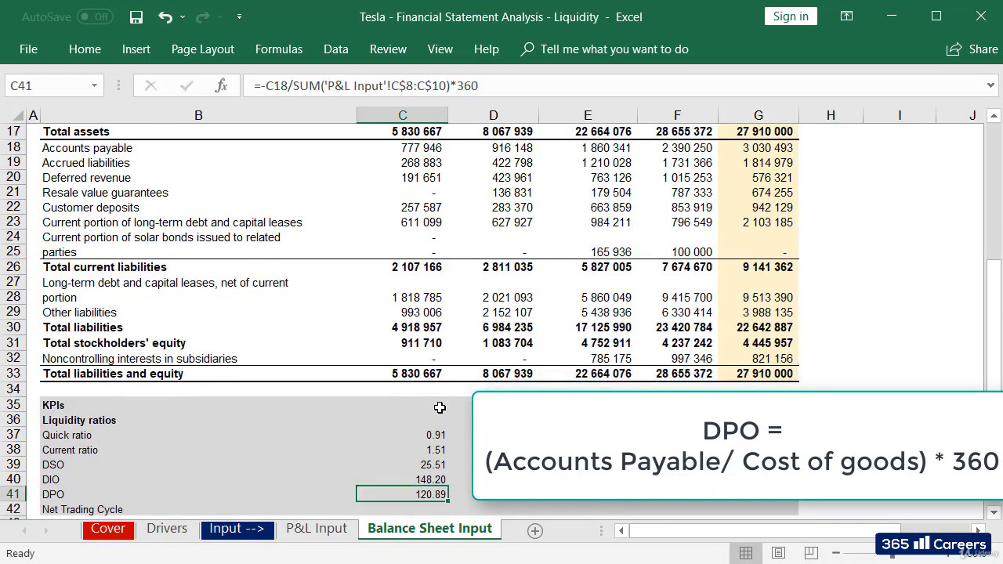
Step: Copy the 2014 DPO formula from C41 to the remaining periods in D41:G41
key("ctrl+c")
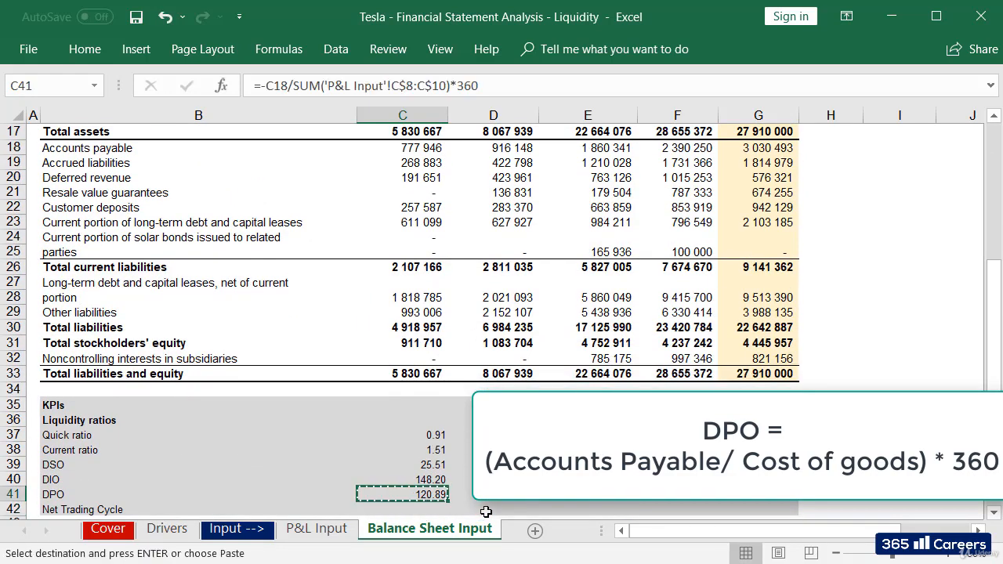
key("shift+Right")
key("shift+Right")
key("shift+Right")
key("shift+Right")
key("ctrl+v")
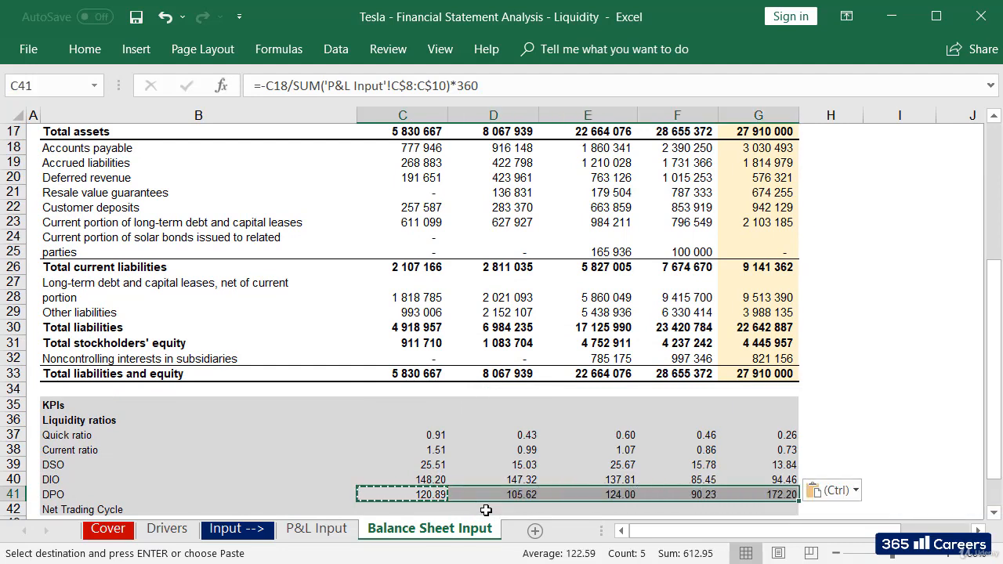
Step: Set the day count in the June 2018 DPO formula in G41 to 180
key("ctrl+Right")
key("Escape")
key("F2")
key("BackSpace")
key("BackSpace")
key("BackSpace")
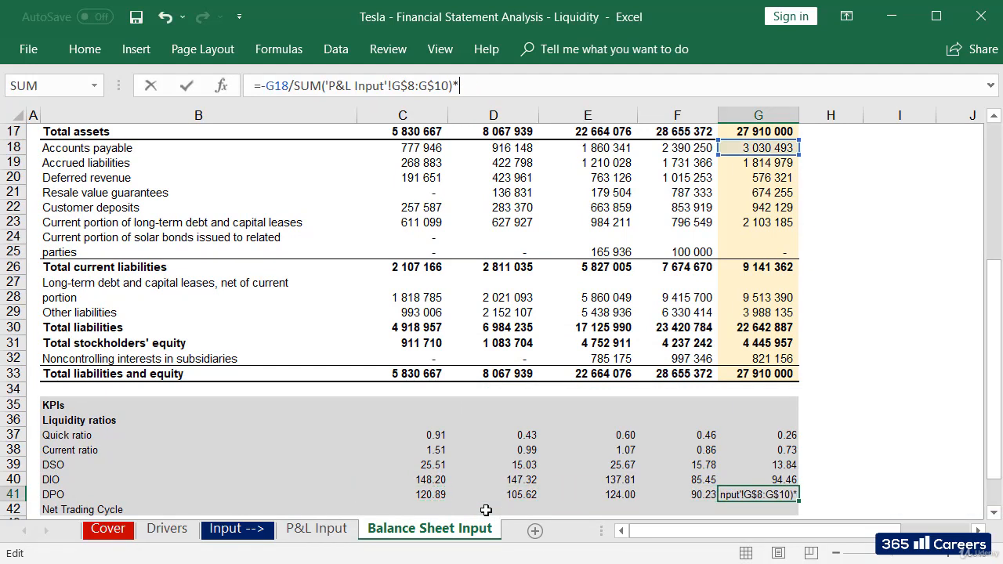
type("180")
key("Return")
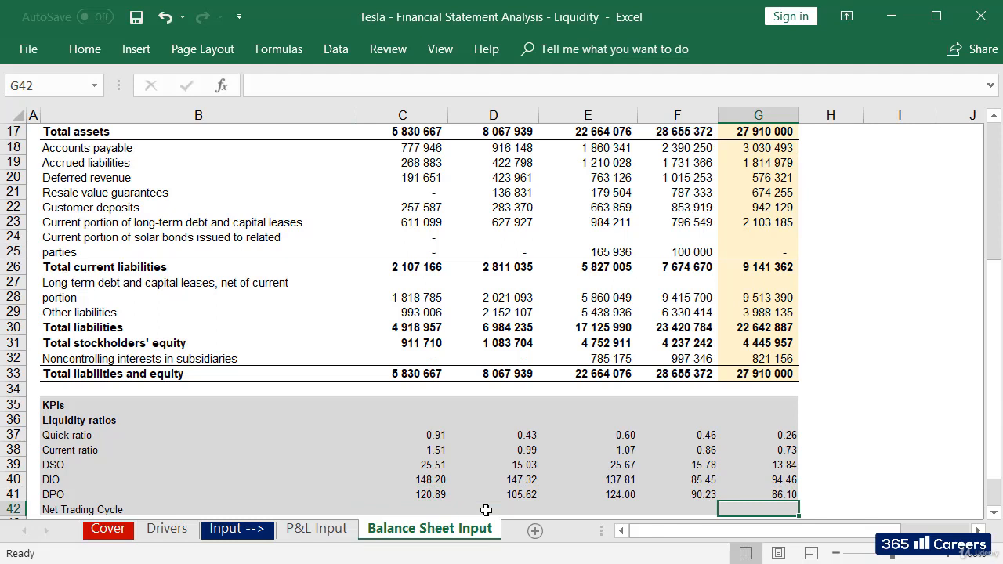
key("Up")
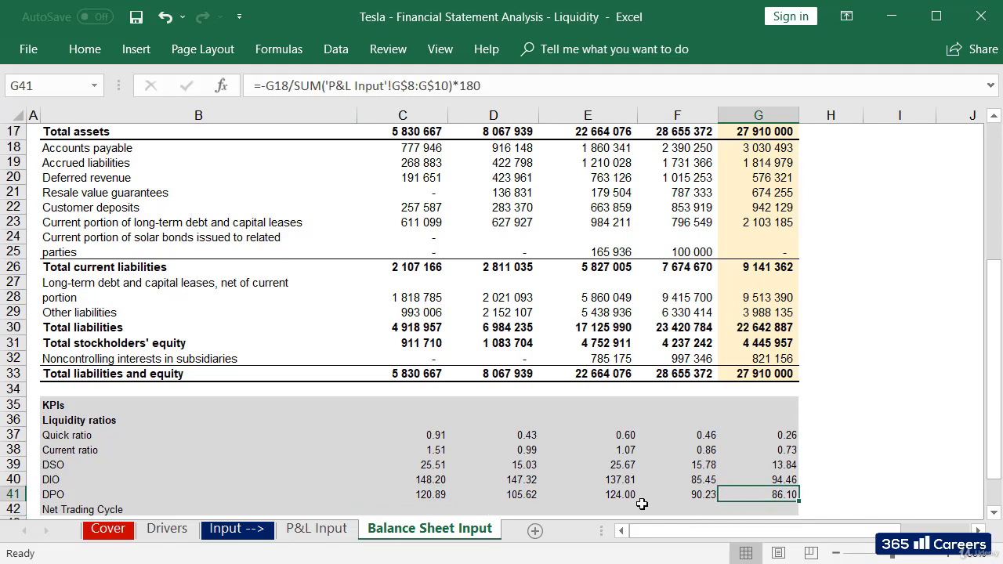
Step: Calculate the 2014 net trading cycle in C42 as DSO plus DIO minus DPO, =C39+C40-C41
left_click(444, 509)
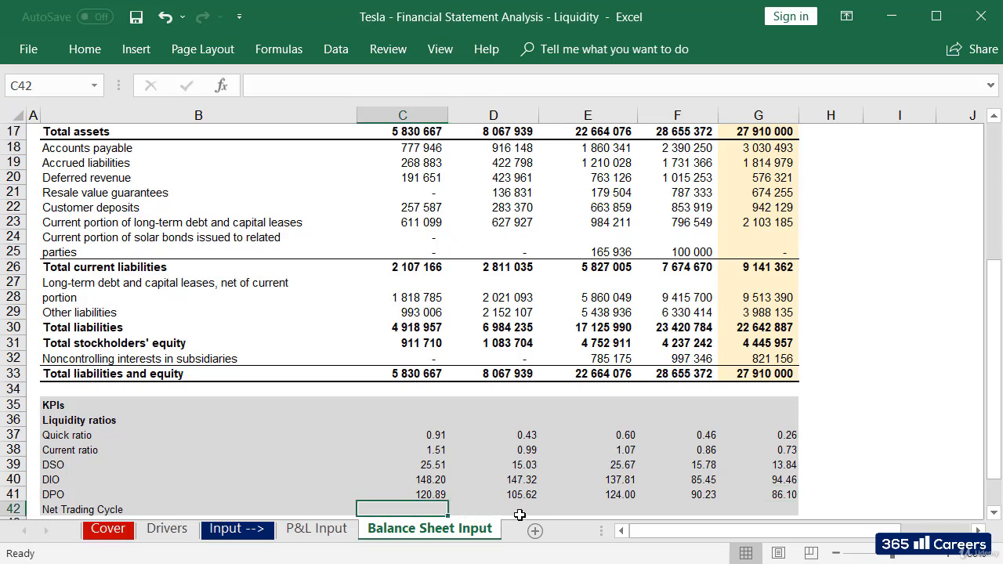
type("=")
key("Up")
key("Up")
key("Up")
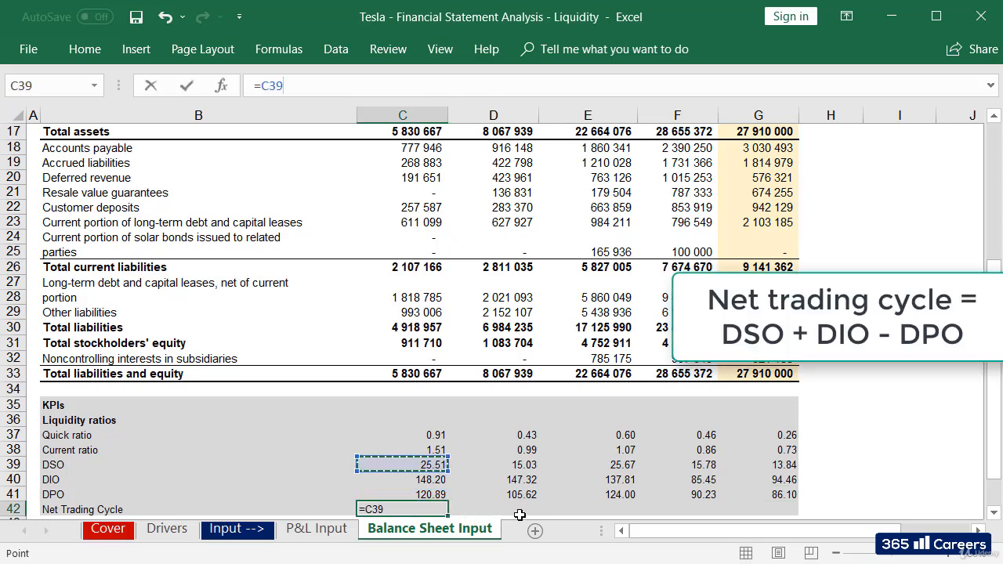
type("+")
key("Up")
key("Up")
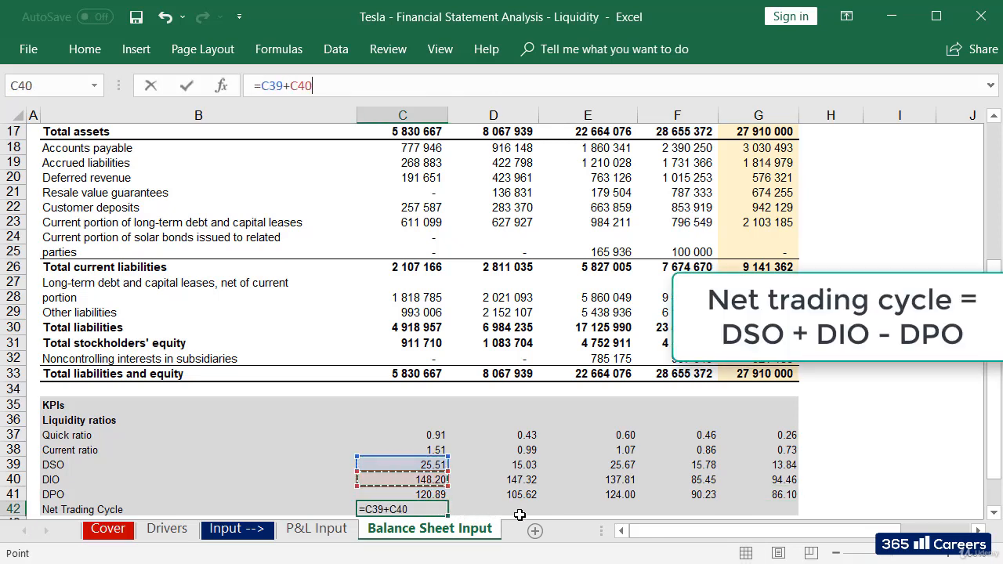
type("-")
key("Up")
key("Return")
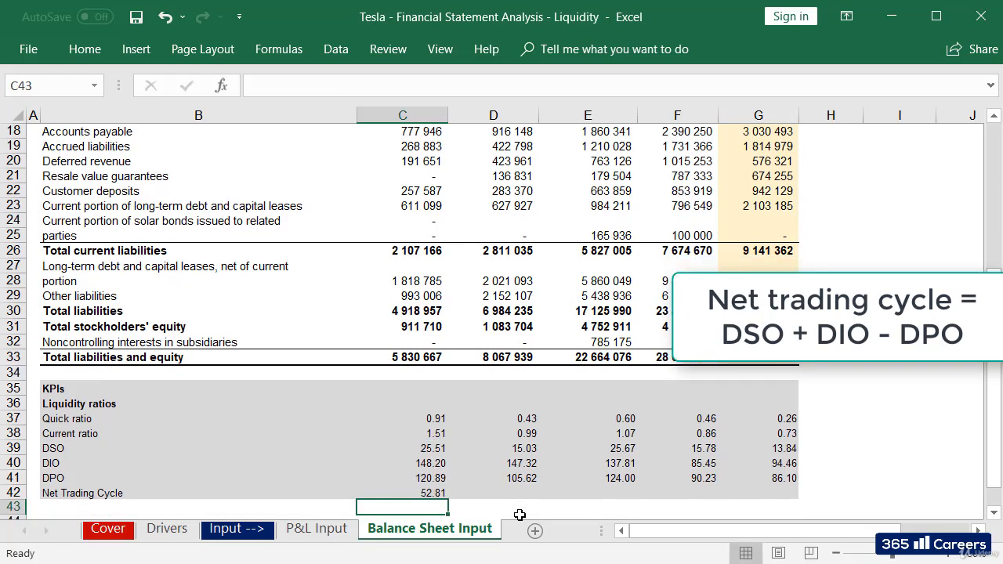
Step: Copy the 2014 net trading cycle formula from C42 to the remaining periods in D42:G42
key("Up")
key("ctrl+c")
key("shift+Right")
key("shift+Right")
key("shift+Right")
key("shift+Right")
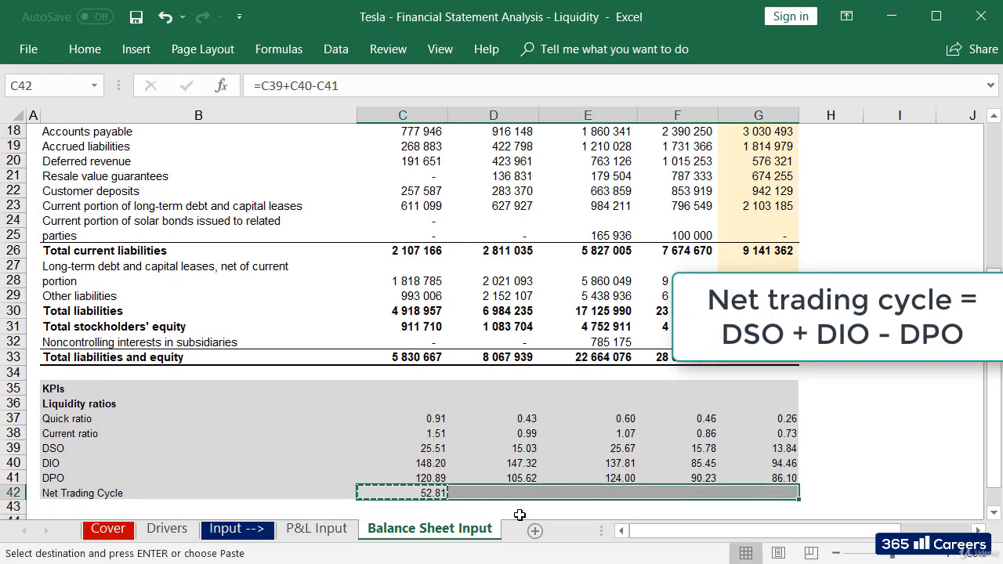
key("ctrl+v")
key("Escape")
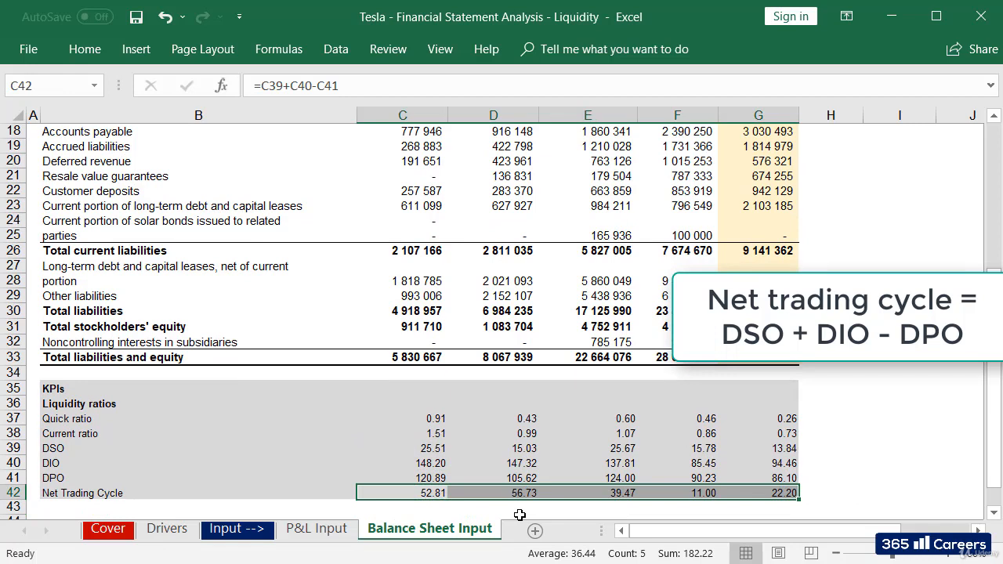
Step: Examine how the net trading cycle develops across all periods in C42:G42, focusing on 2017 and June 2018
key("Left")
key("Right")
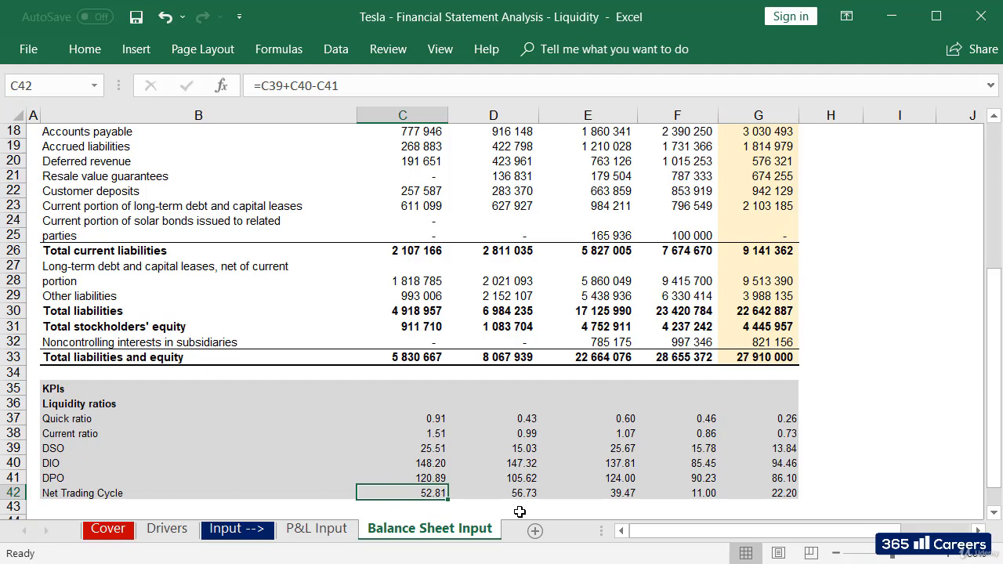
key("shift+Right")
key("shift+Right")
key("shift+Right")
key("shift+Right")
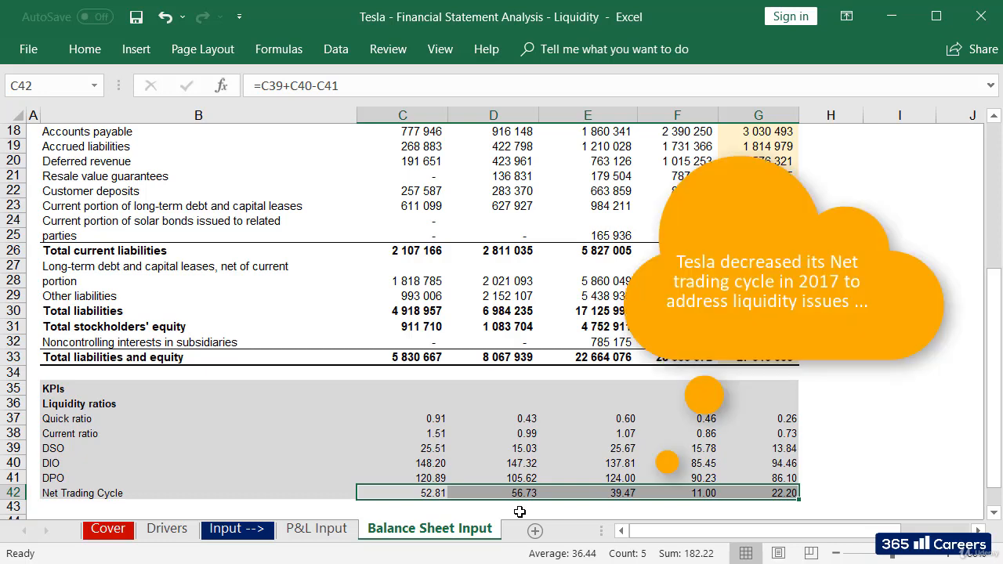
key("Right")
key("Right")
key("Right")
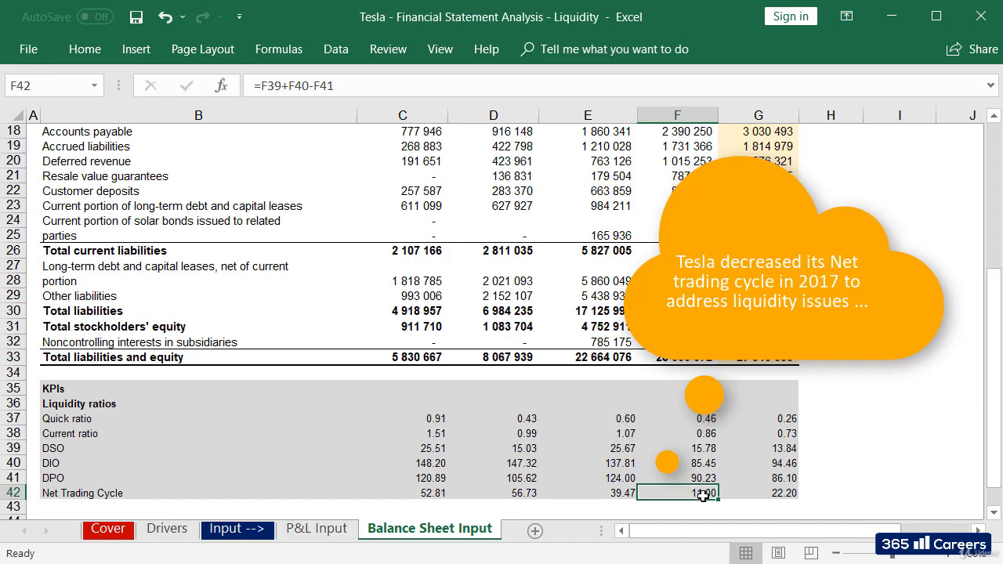
left_click(763, 496)
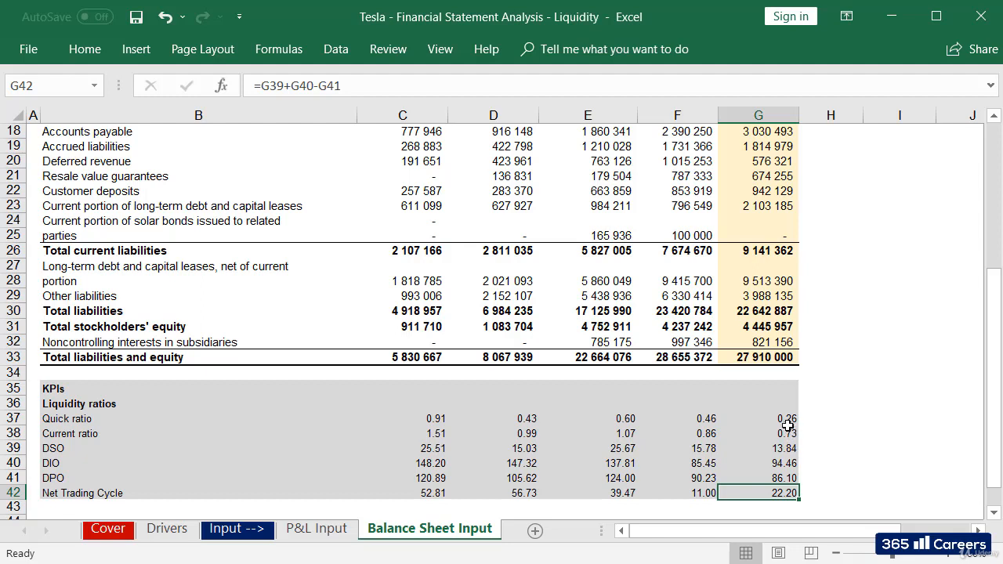
Step: Compare the quick and current ratios of June 2018 in G37:G38 with those of 2017 in F37:F38
left_click_drag(786, 420, 785, 437)
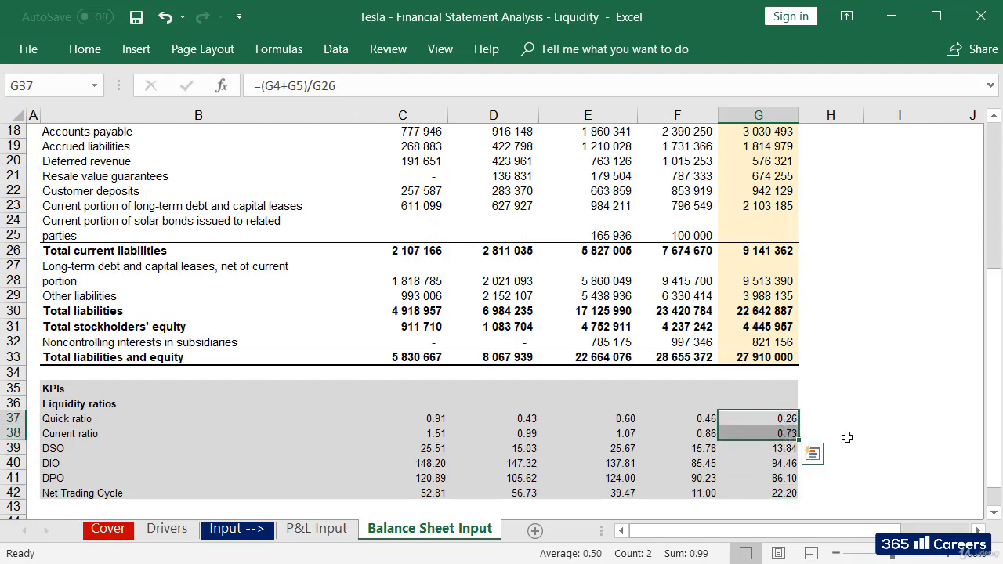
left_click_drag(703, 419, 702, 430)
left_click(840, 461)
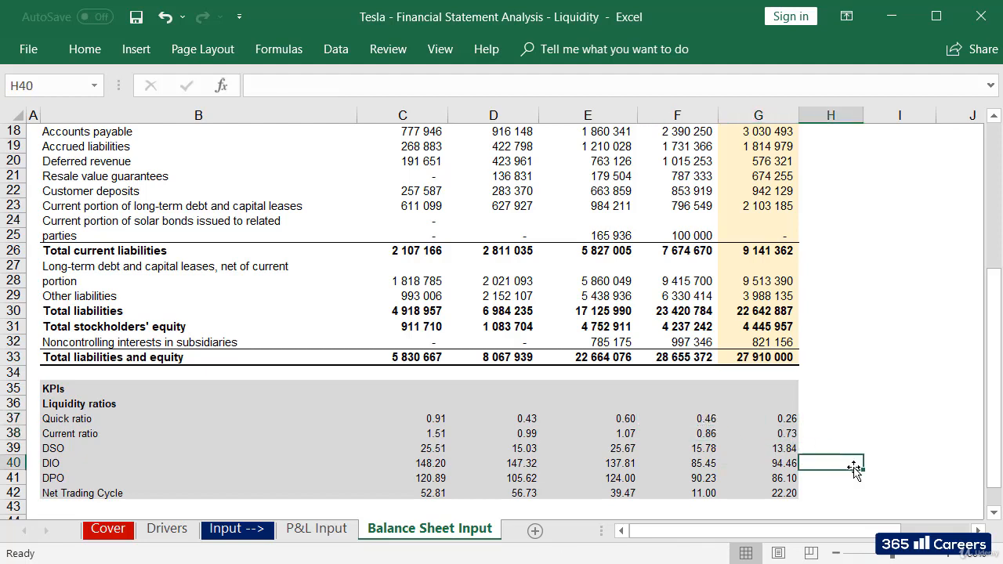
left_click(882, 466)
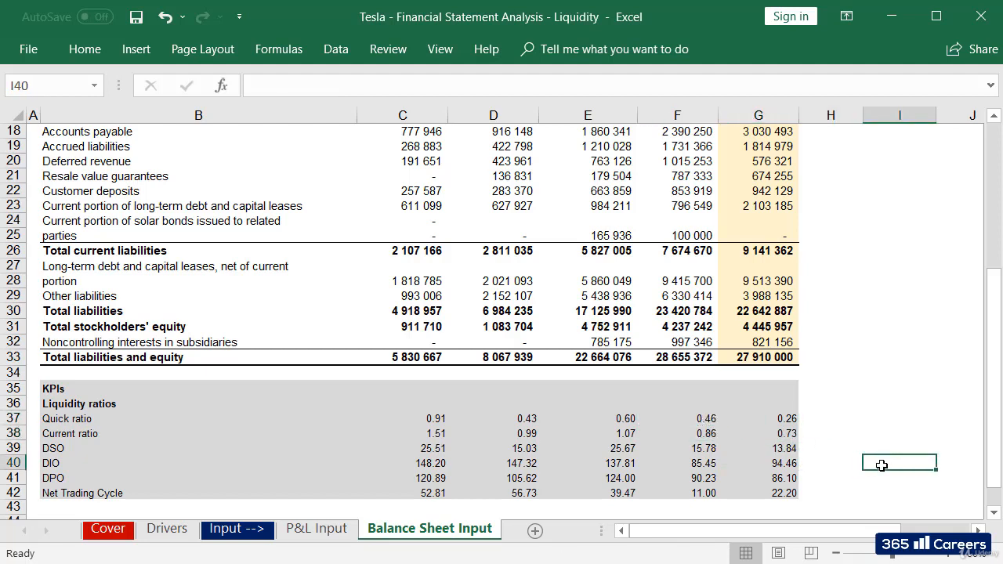